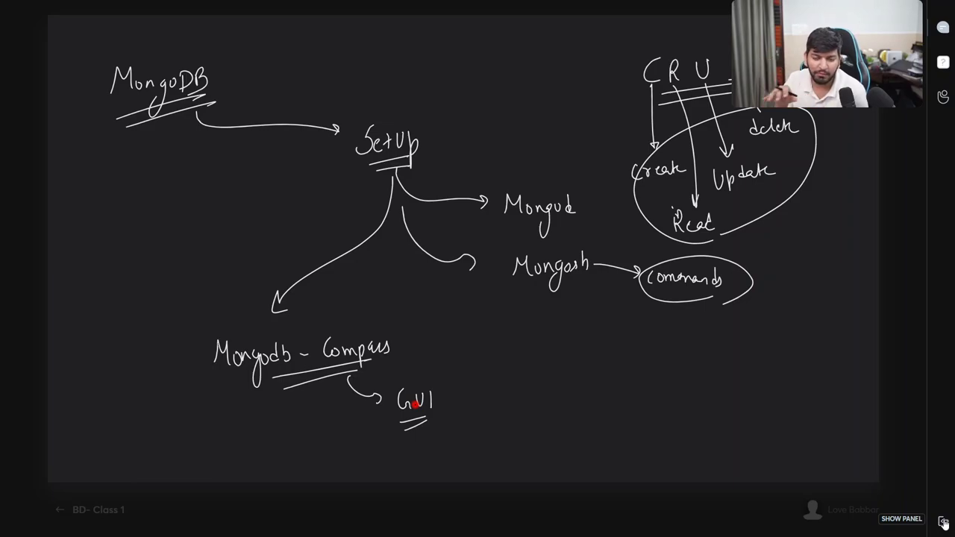
Draw an arrow from the MongoDB Compass note to a circled CRUD, mark the commands bubble and add a tick beside CRUD.
left_click_drag(396, 357, 495, 397)
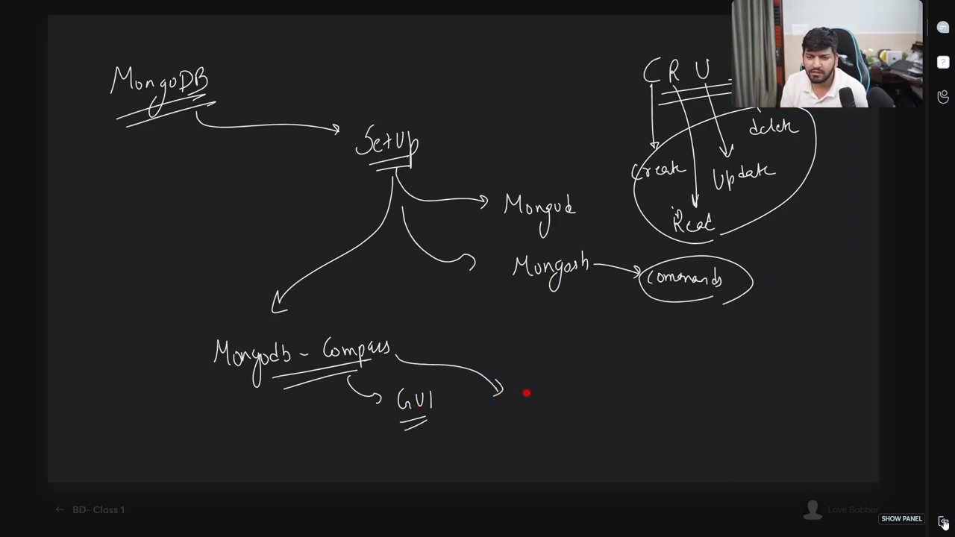
mouse_move(549, 449)
left_mouse_down()
mouse_move(523, 454)
mouse_move(529, 421)
mouse_move(548, 420)
mouse_move(559, 403)
mouse_move(556, 429)
left_mouse_up()
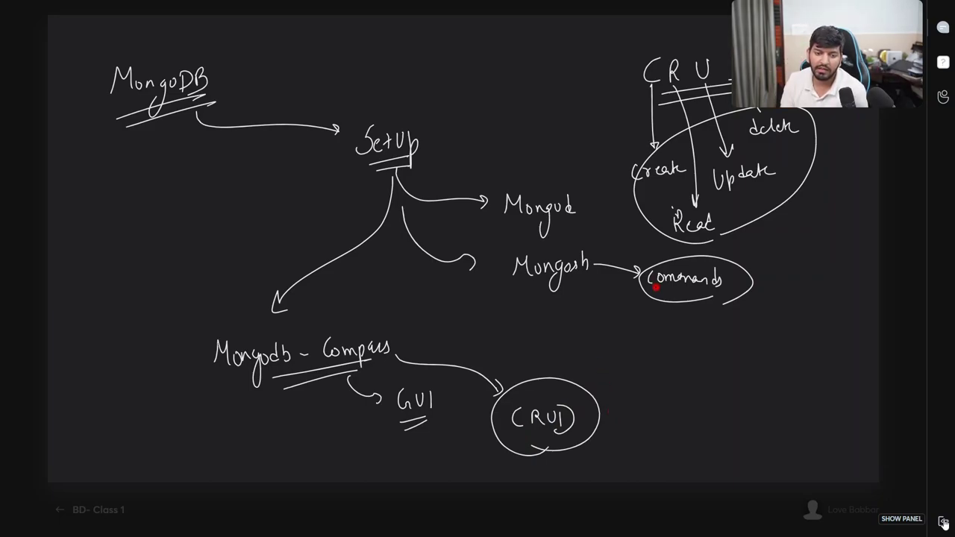
left_click_drag(691, 294, 695, 315)
mouse_move(482, 432)
left_mouse_down()
mouse_move(438, 450)
mouse_move(476, 442)
left_mouse_up()
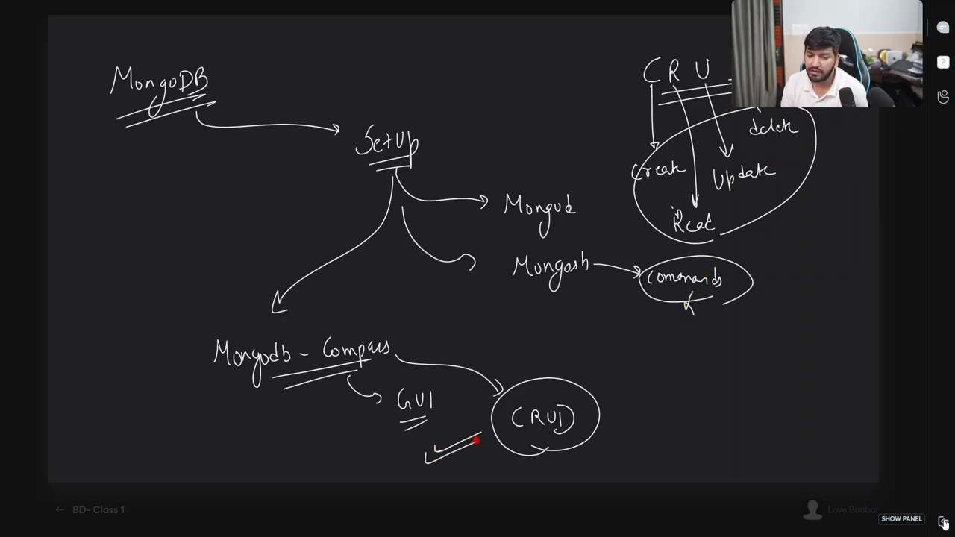
Add handwritten strokes below the commands bubble and across the upper middle of the whiteboard.
left_click_drag(691, 373, 686, 404)
mouse_move(400, 51)
left_mouse_down()
mouse_move(406, 74)
mouse_move(431, 51)
mouse_move(397, 40)
mouse_move(427, 79)
mouse_move(460, 57)
left_mouse_up()
mouse_move(471, 47)
left_mouse_down()
mouse_move(475, 55)
mouse_move(541, 38)
mouse_move(547, 45)
mouse_move(575, 30)
mouse_move(587, 38)
left_mouse_up()
left_click_drag(484, 67, 580, 42)
mouse_move(490, 70)
left_mouse_down()
mouse_move(504, 88)
mouse_move(508, 125)
left_mouse_up()
left_click_drag(510, 78, 528, 85)
left_click_drag(507, 124, 559, 105)
mouse_move(537, 74)
left_mouse_down()
mouse_move(535, 89)
mouse_move(555, 85)
left_mouse_up()
mouse_move(539, 132)
left_mouse_down()
mouse_move(560, 121)
mouse_move(557, 128)
left_mouse_up()
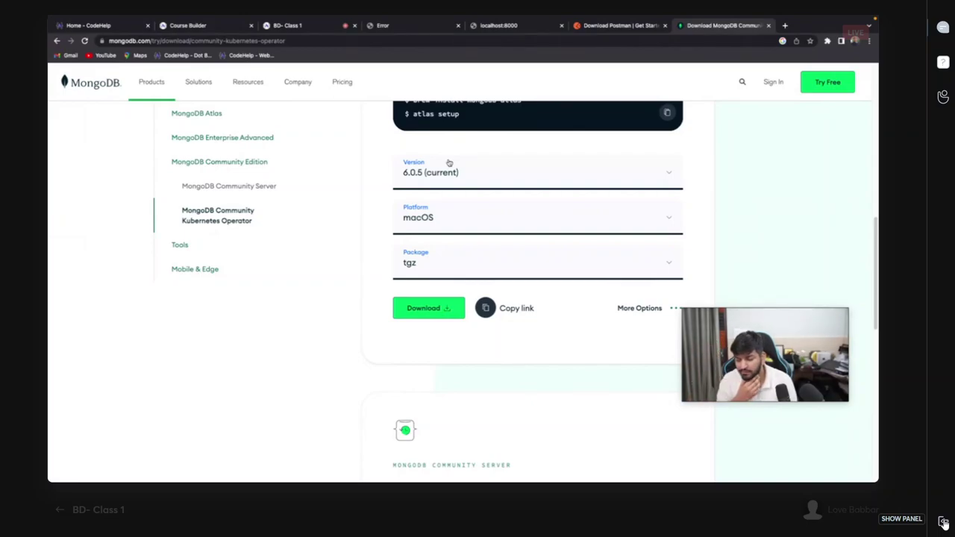
Show the live class chat and jump to its latest messages.
left_click(944, 522)
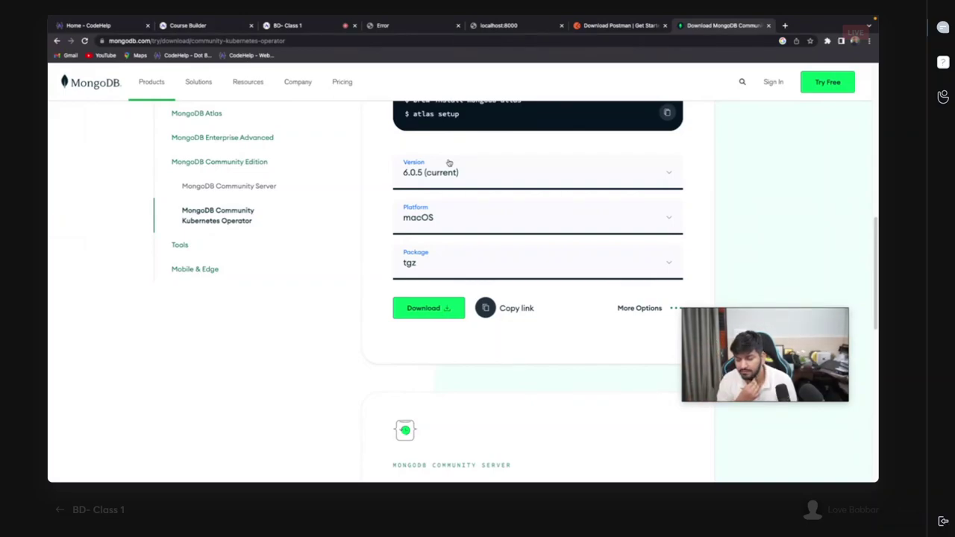
left_click(940, 30)
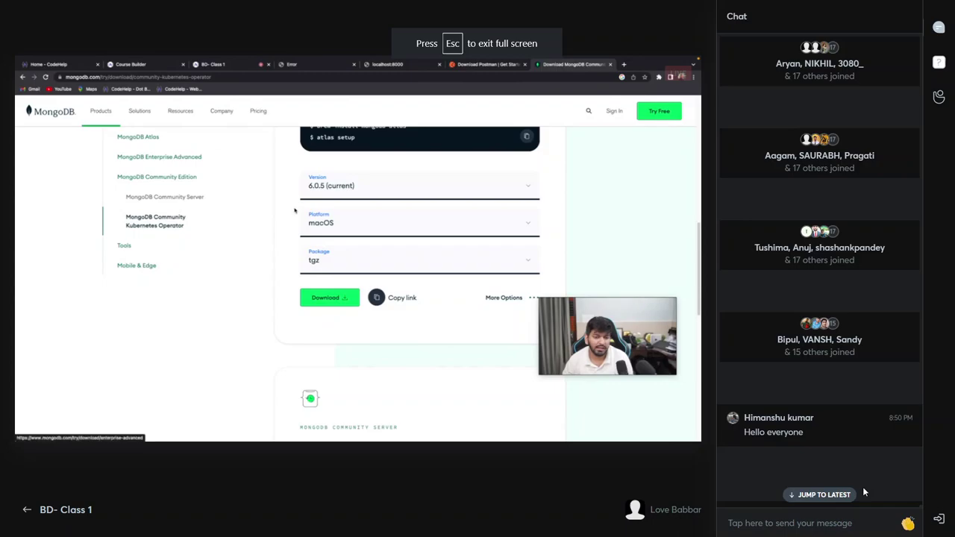
left_click(827, 499)
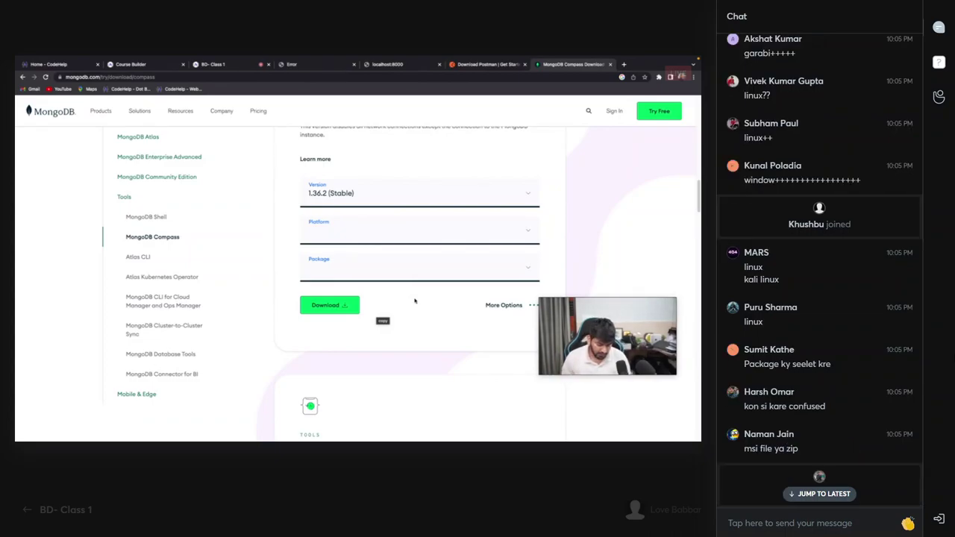
Search for terminal on the Mac and open a Terminal window.
key("super+space")
type("terminal")
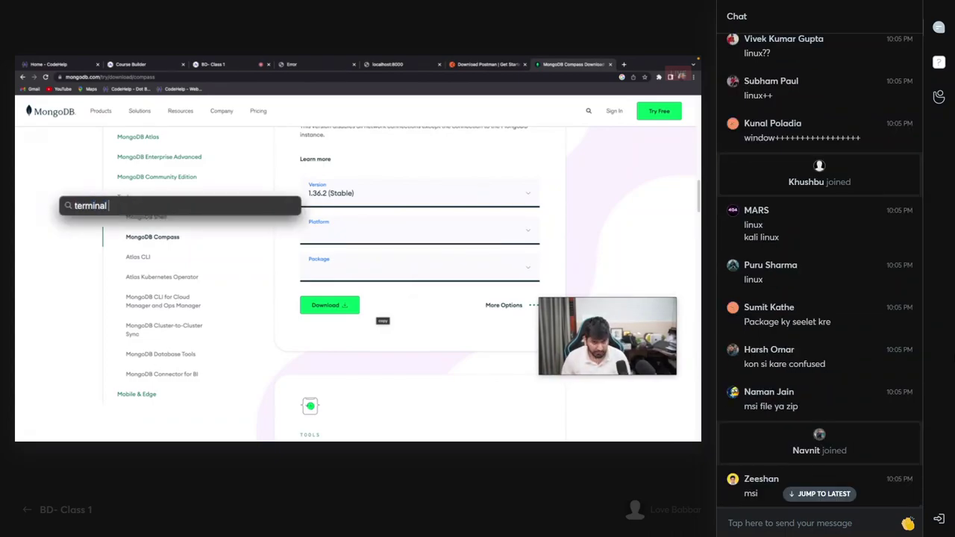
key("Return")
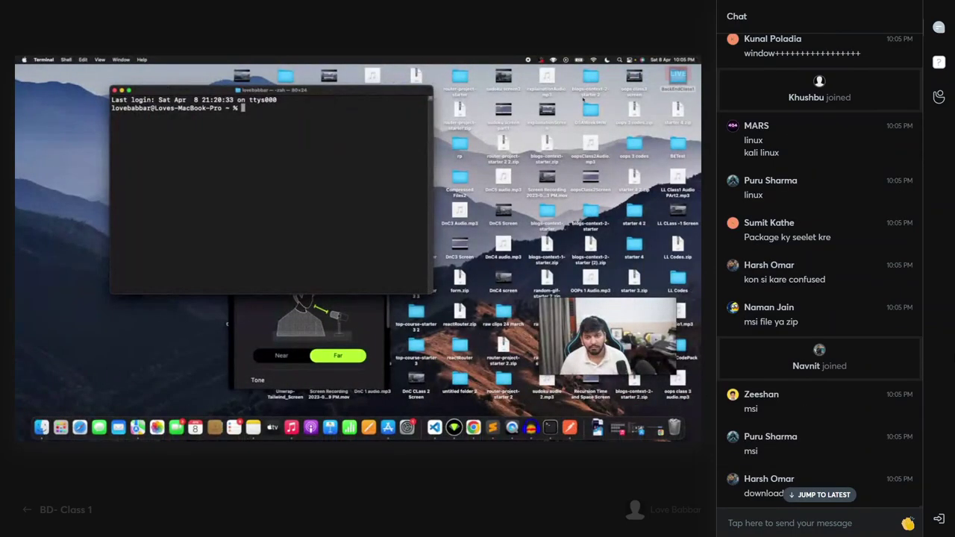
Browse the Downloads folder in Finder, scrolling through its files, and close the window.
double_click(590, 109)
left_click_drag(336, 120, 537, 120)
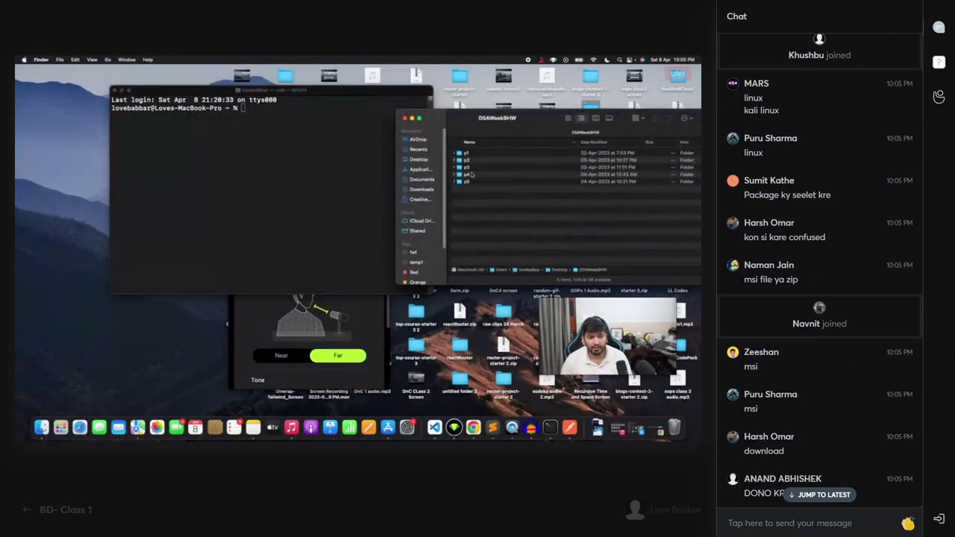
left_click(421, 190)
scroll(522, 202, "down", 2)
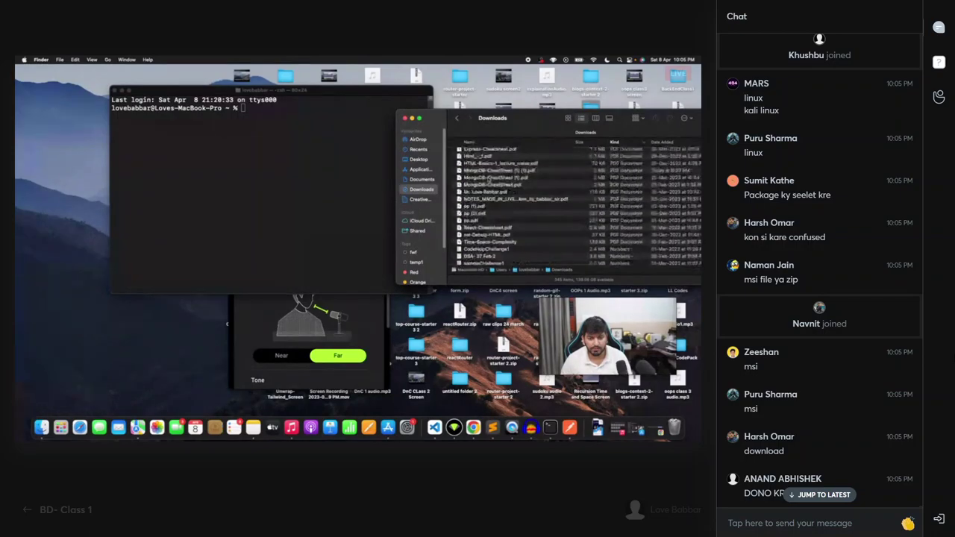
scroll(487, 179, "down", 5)
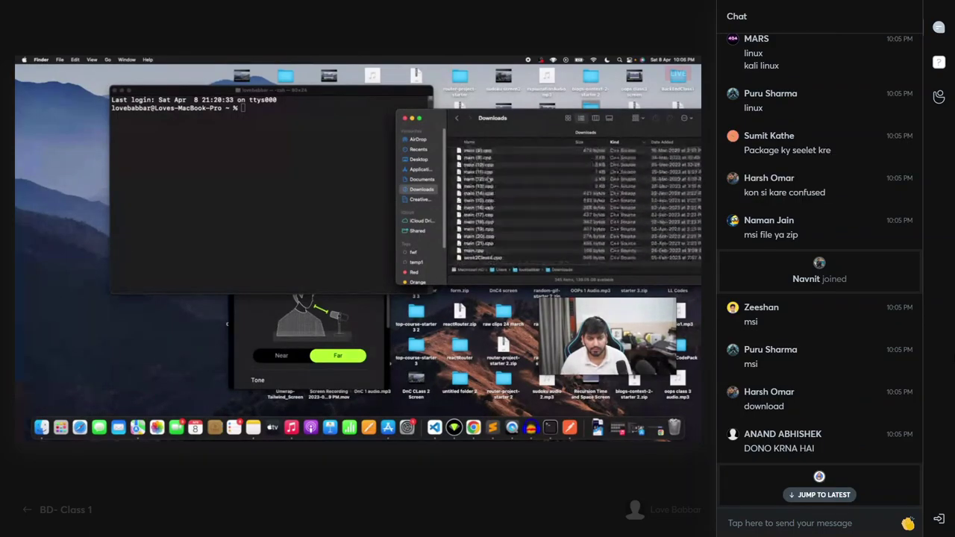
left_click(405, 119)
type("cd ")
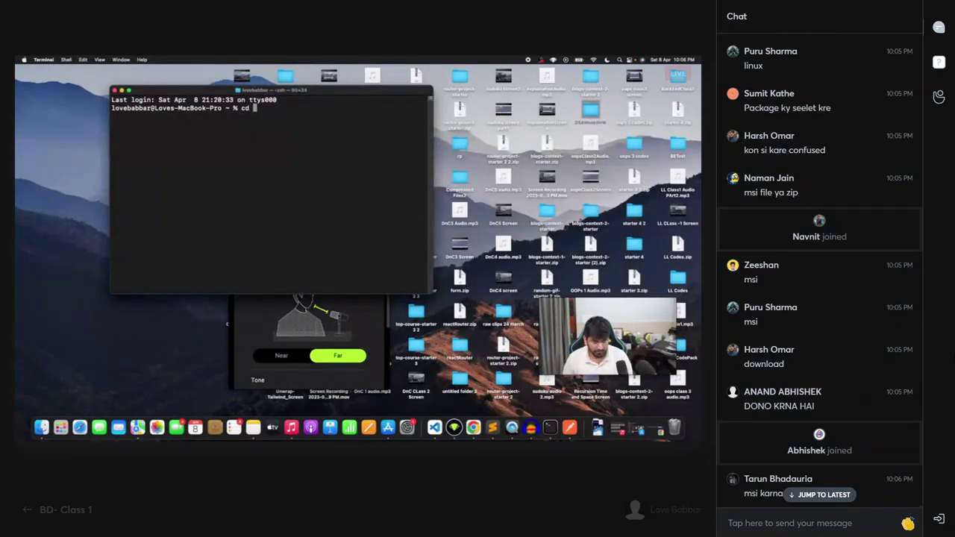
type("Dow")
key("Tab")
key("Tab")
type("noops")
key("Tab")
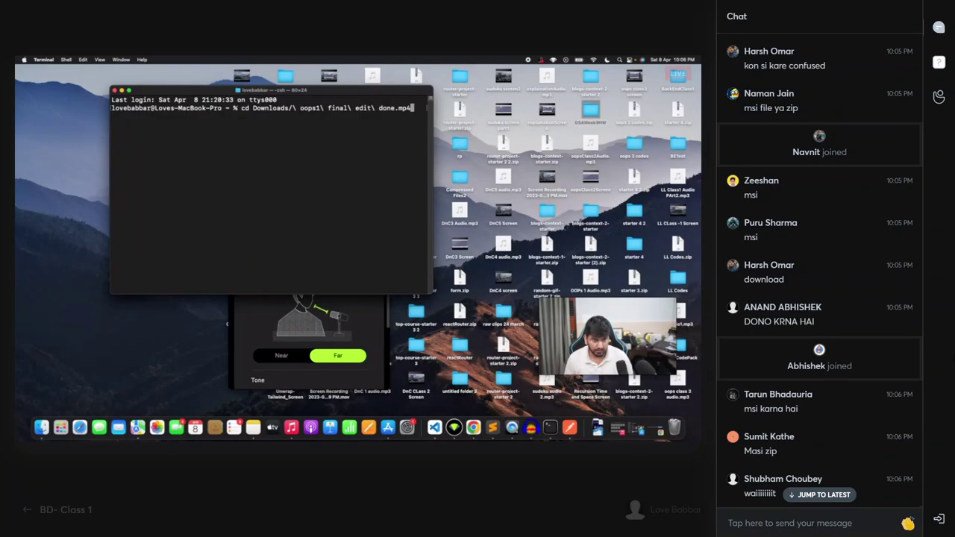
key("ctrl+c")
key("Return")
key("Return")
key("Return")
Enter a cd command with the path Downloads/mongodb-macos-x86_64-6.0.5, correcting the misspelled folder name.
type("cd Downloa")
key("BackSpace")
key("BackSpace")
key("BackSpace")
key("BackSpace")
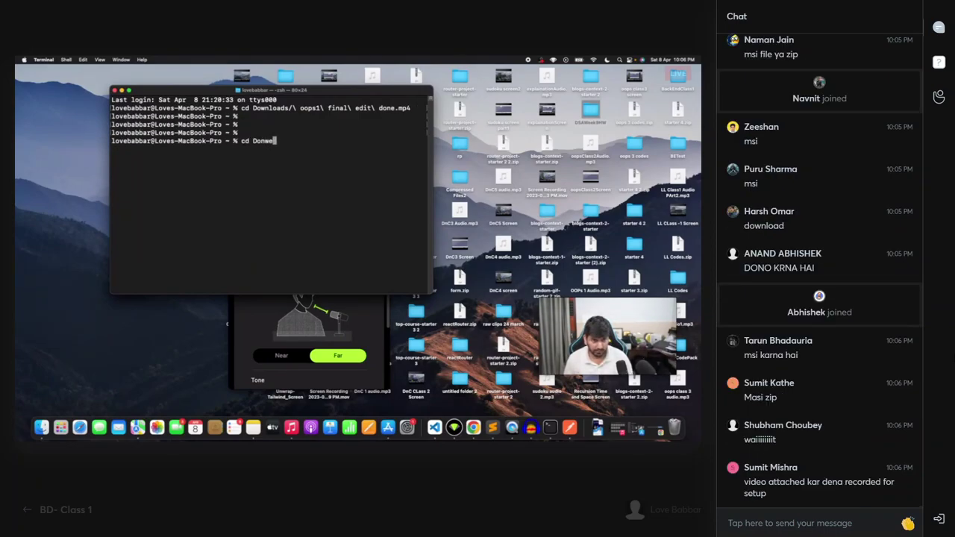
key("BackSpace")
type("wn")
key("Tab")
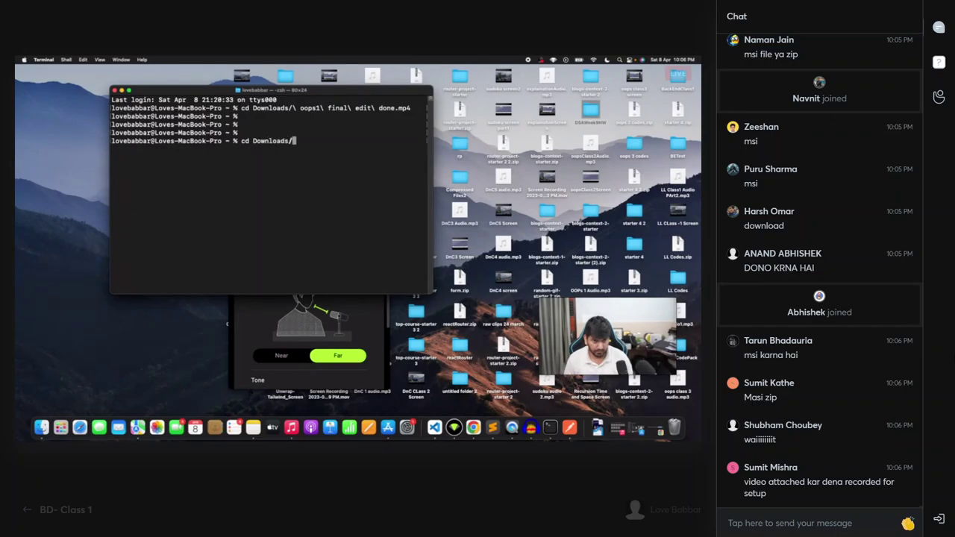
type("mo")
key("Tab")
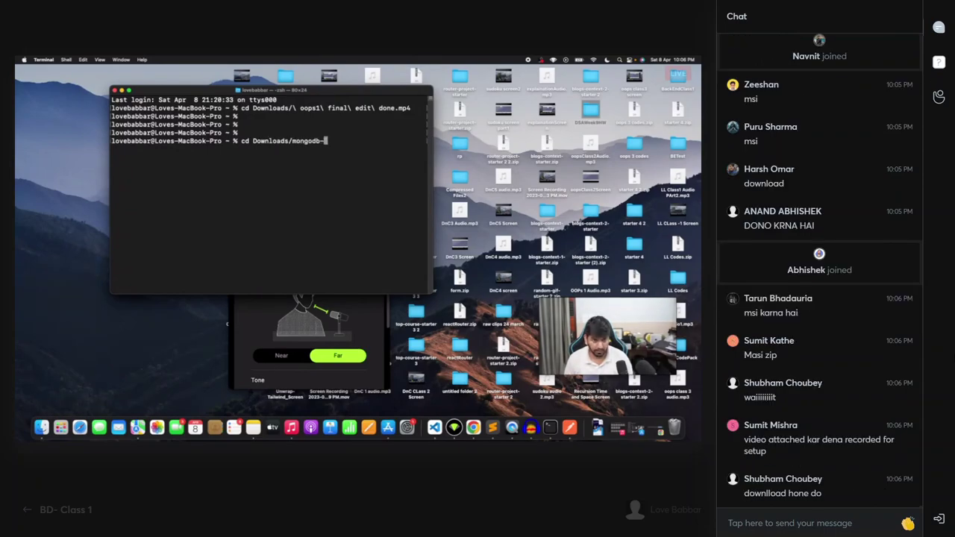
key("Tab")
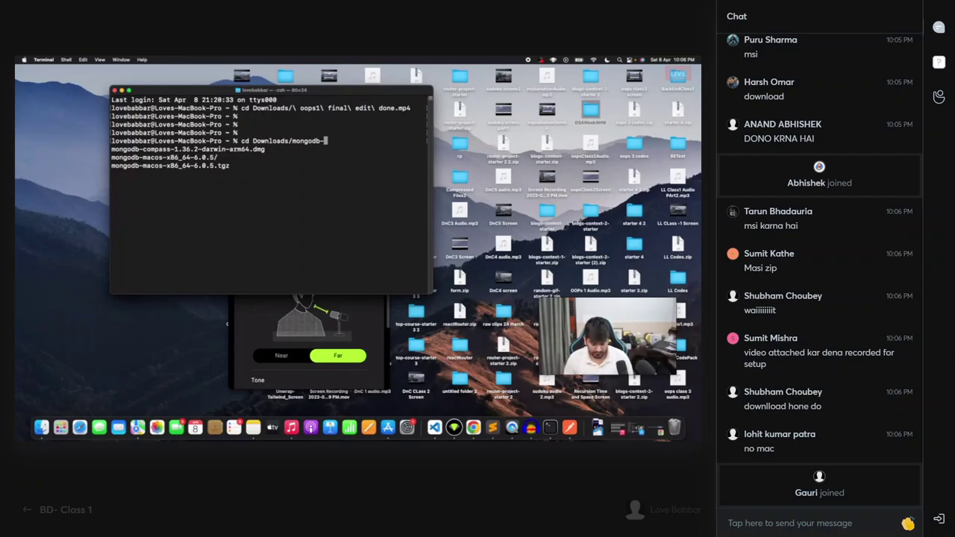
type("m")
key("Tab")
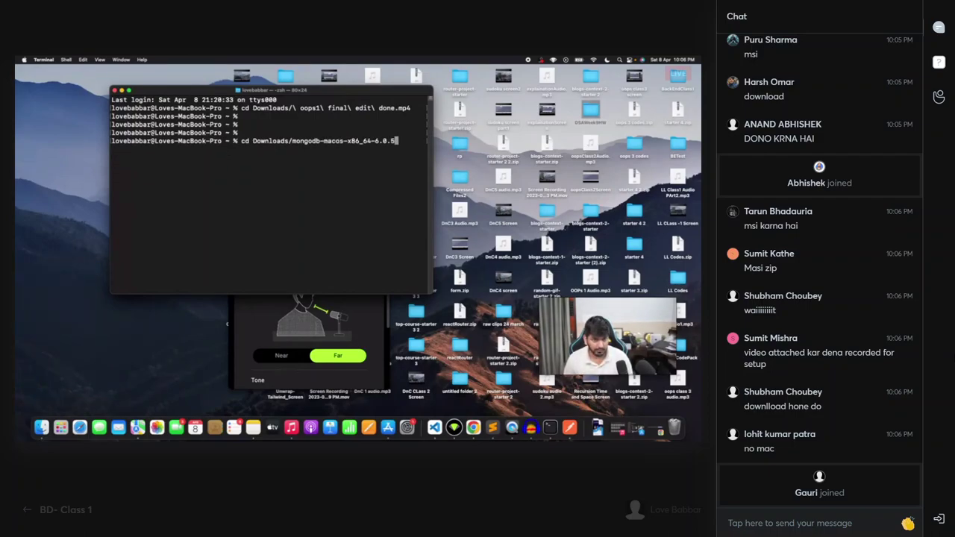
Append /bin/ to the path, widen the terminal window and change into that directory.
type("/")
key("Tab")
type("b")
key("Tab")
key("Tab")
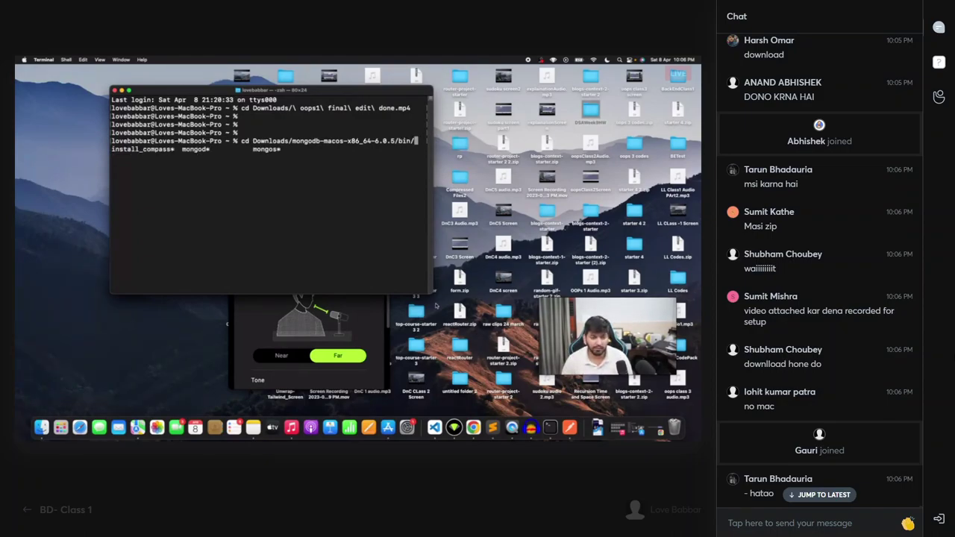
left_click_drag(432, 294, 531, 302)
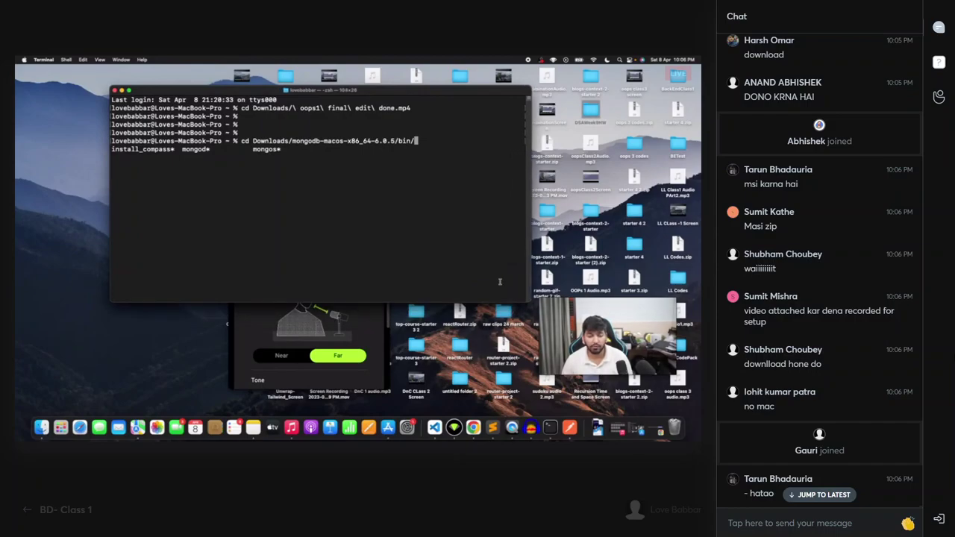
key("Return")
Run ./mongod from the bin directory and hide the chat panel.
type("./mong")
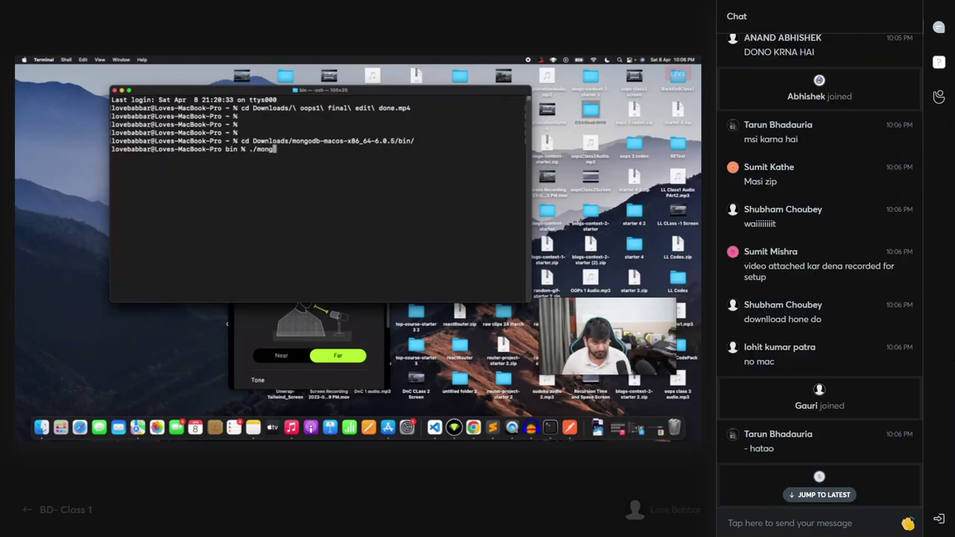
type("o")
type("d")
key("Return")
left_click(942, 520)
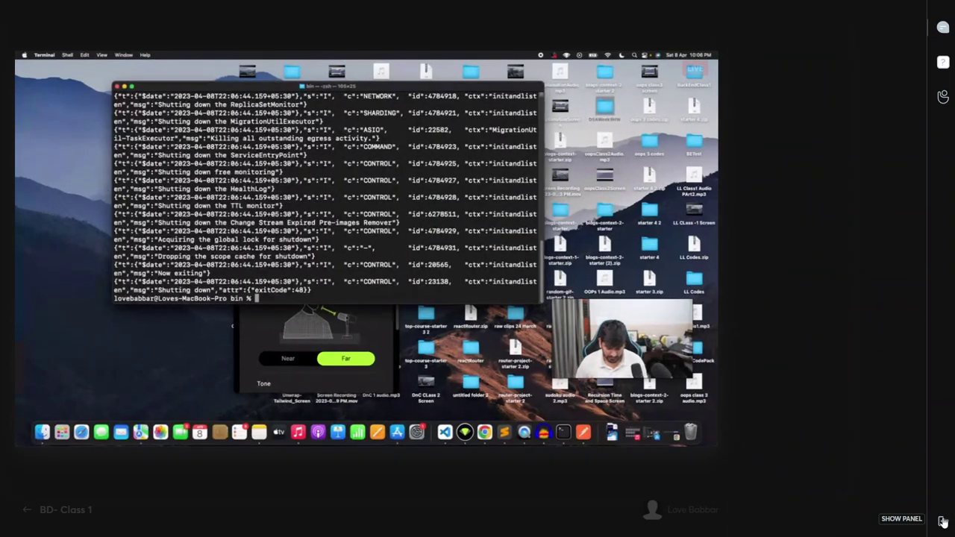
Start the MongoDB shell with mongosh and enlarge the terminal window.
type("mongosh")
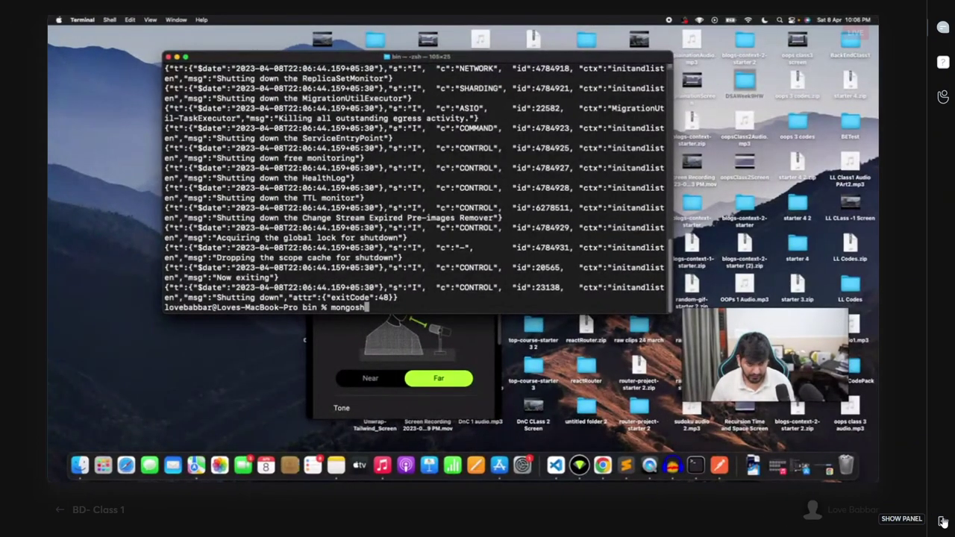
key("Return")
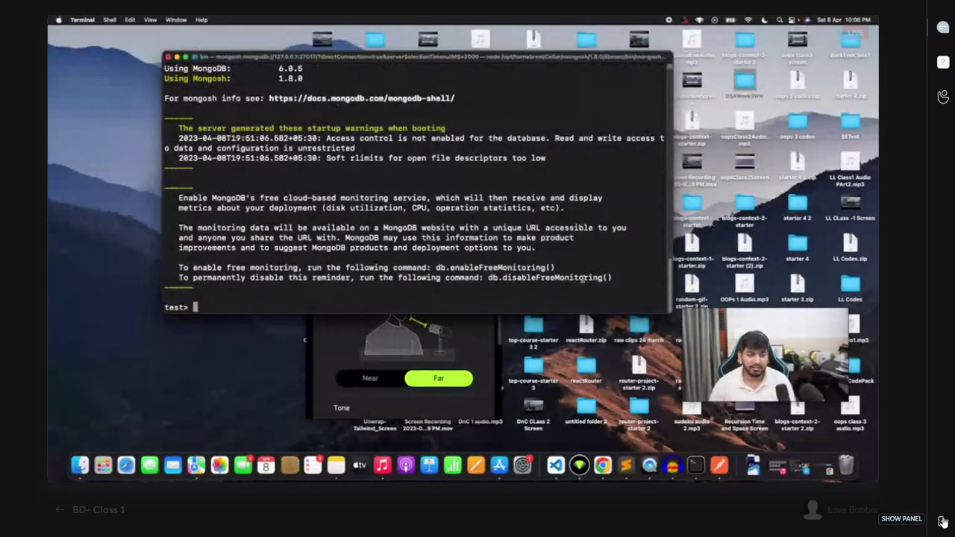
left_click_drag(161, 311, 72, 414)
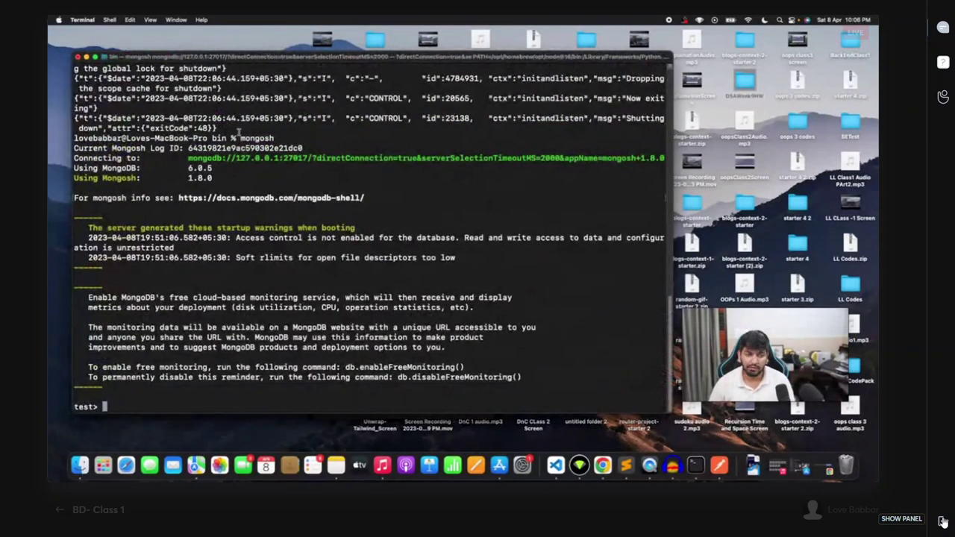
Highlight the mongosh command in the terminal output.
left_click_drag(240, 138, 325, 137)
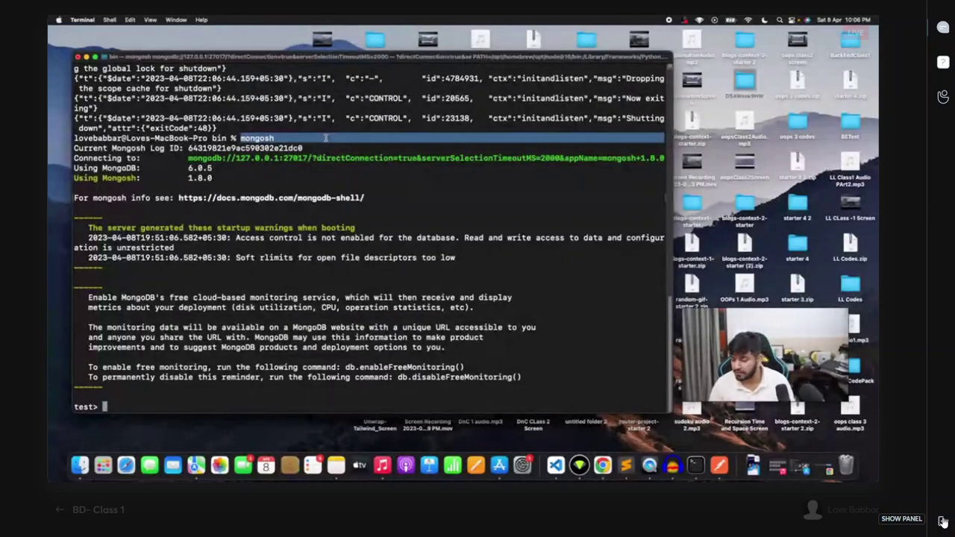
left_click(220, 133)
left_click_drag(233, 139, 285, 137)
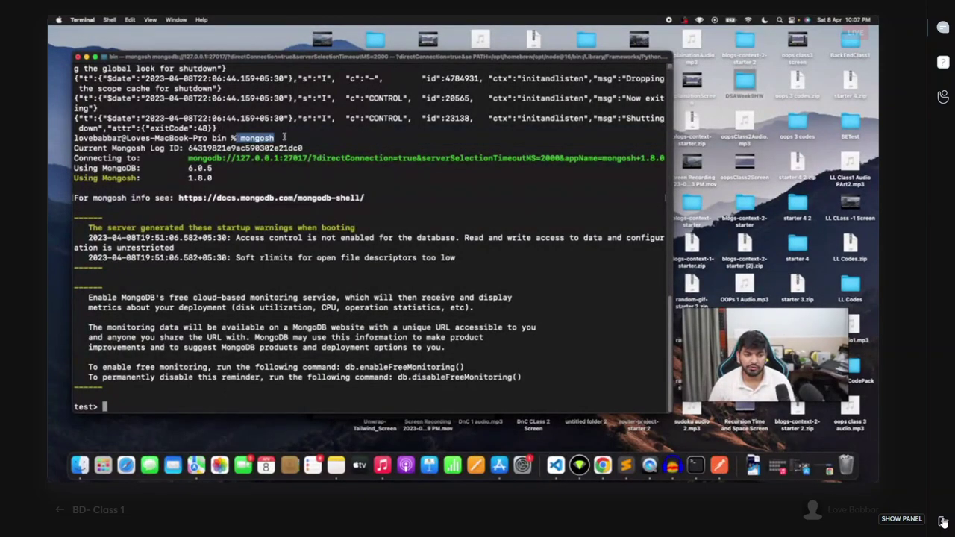
List the databases in the MongoDB shell with show dbs.
left_click(144, 392)
type("s")
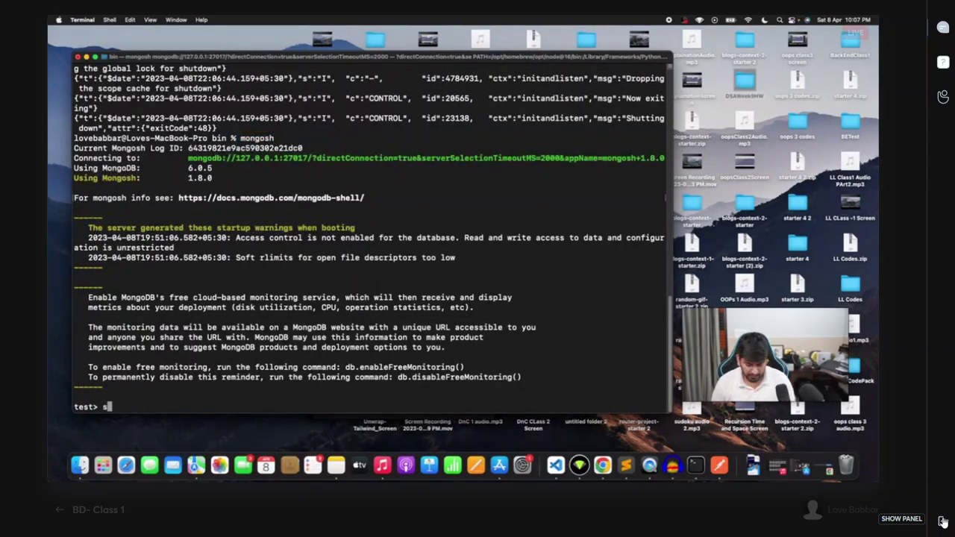
type("how dbs")
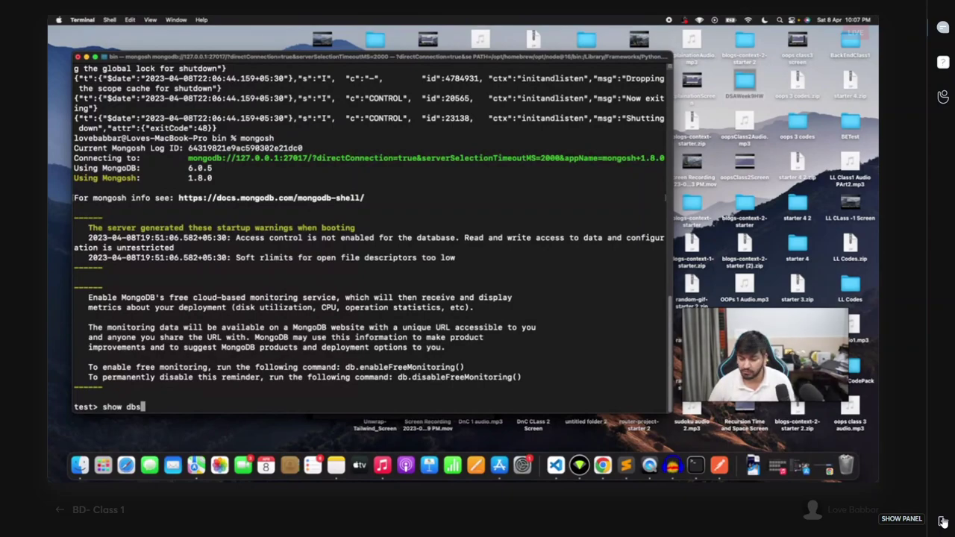
key("Return")
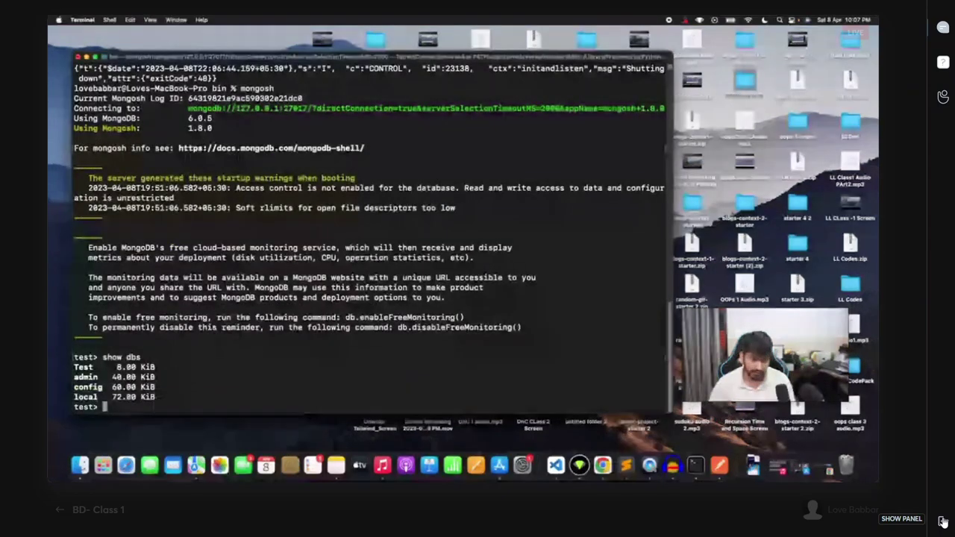
Highlight the Test, admin, config and local entries in the database list and move the terminal window slightly upward.
double_click(85, 377)
double_click(87, 387)
double_click(86, 397)
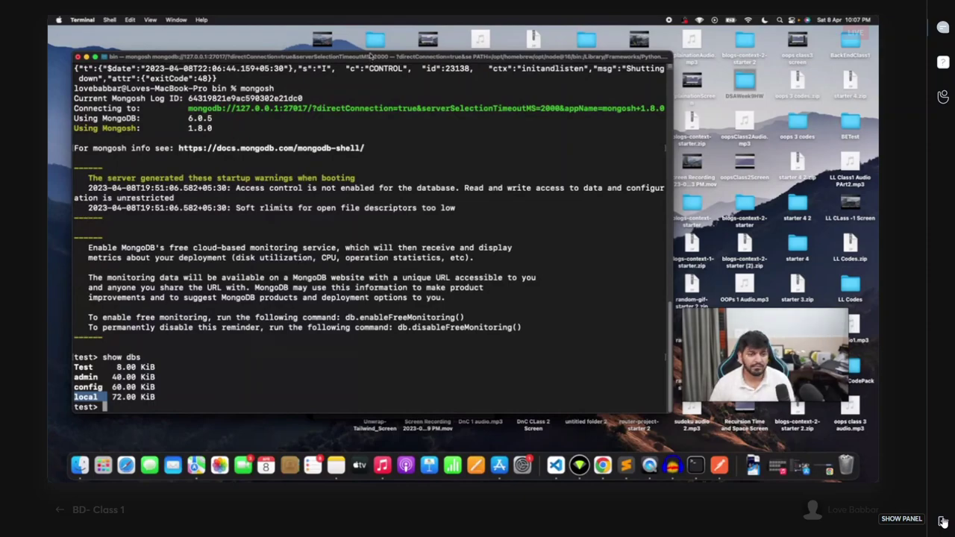
left_click_drag(374, 58, 379, 39)
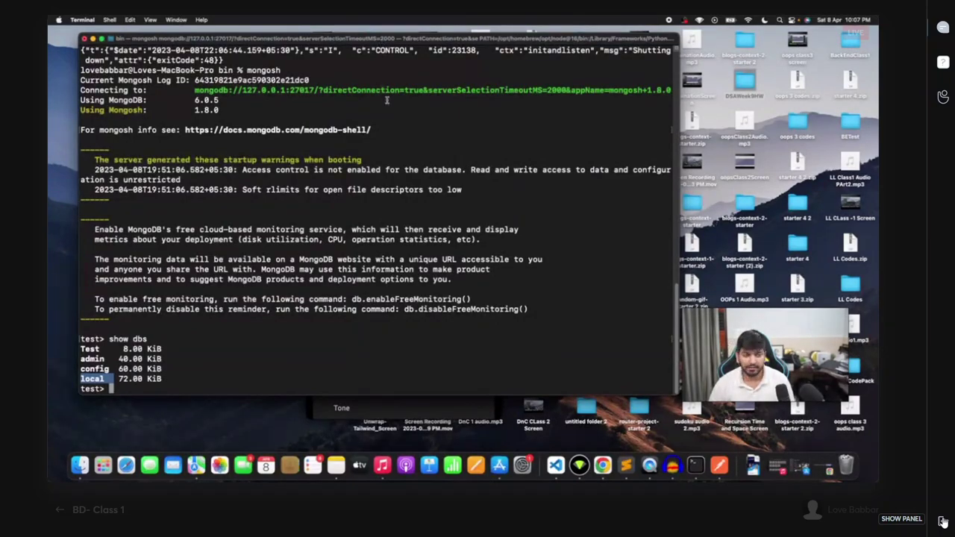
left_click(315, 326)
left_click_drag(202, 386, 82, 351)
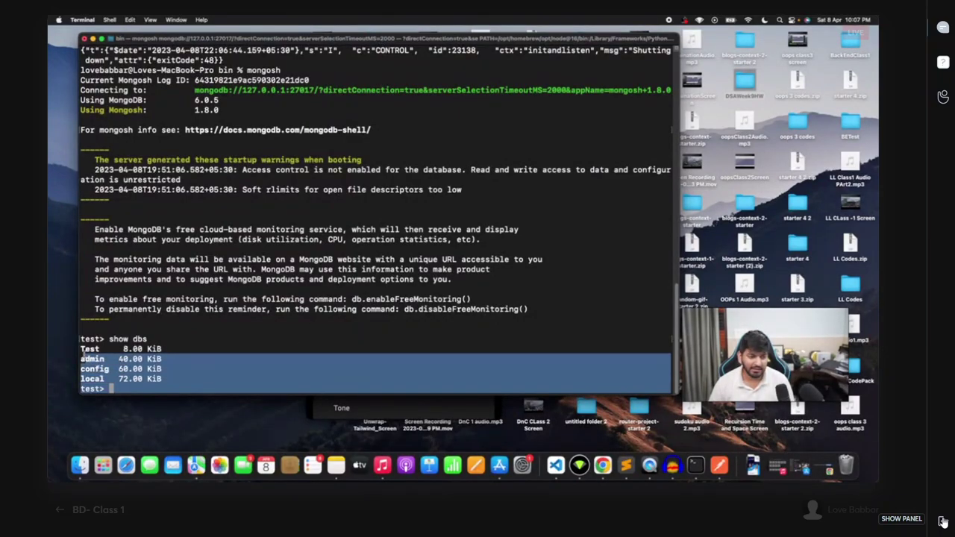
left_click_drag(187, 382, 77, 344)
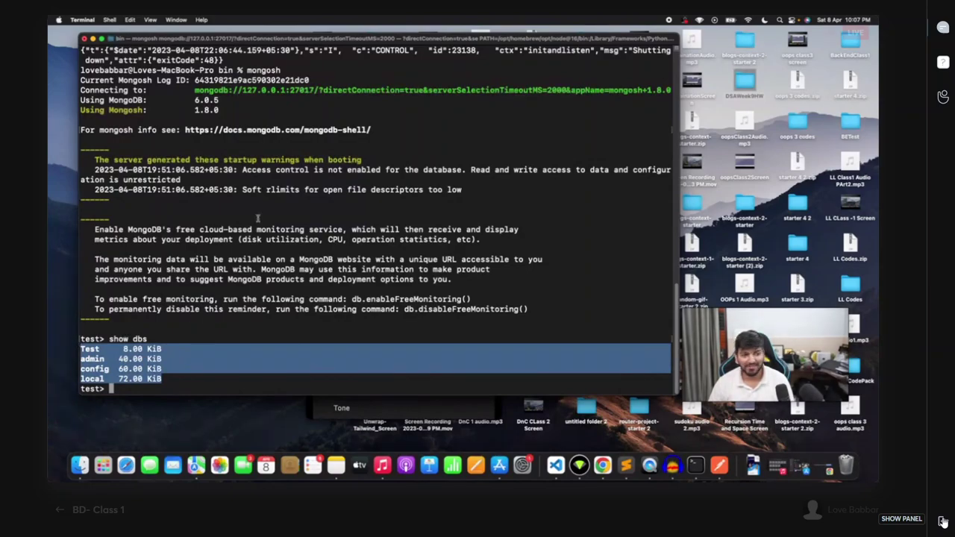
Clear the highlight in the terminal, launch MongoDB Compass and move its window slightly up over the terminal.
left_click(263, 193)
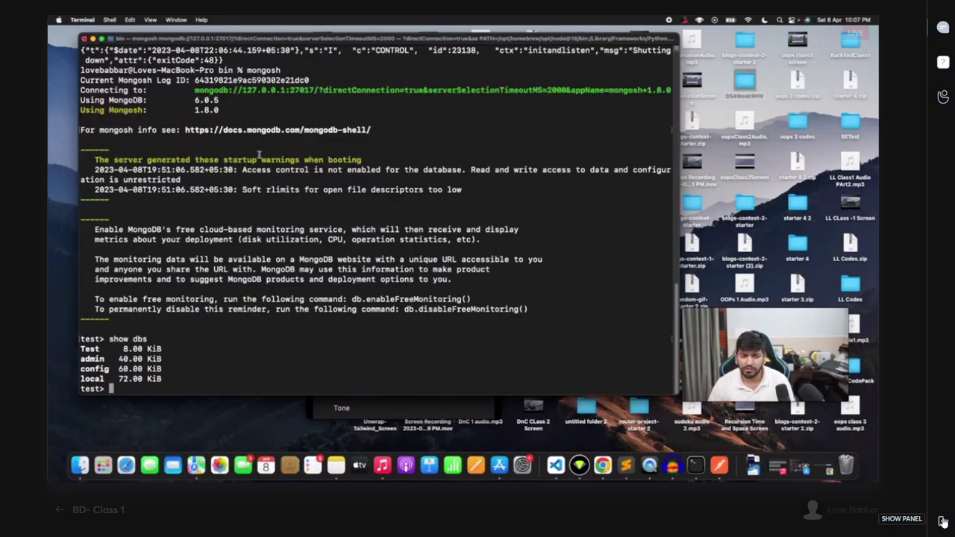
key("super+space")
type("mongo")
key("BackSpace")
key("BackSpace")
type("o")
key("BackSpace")
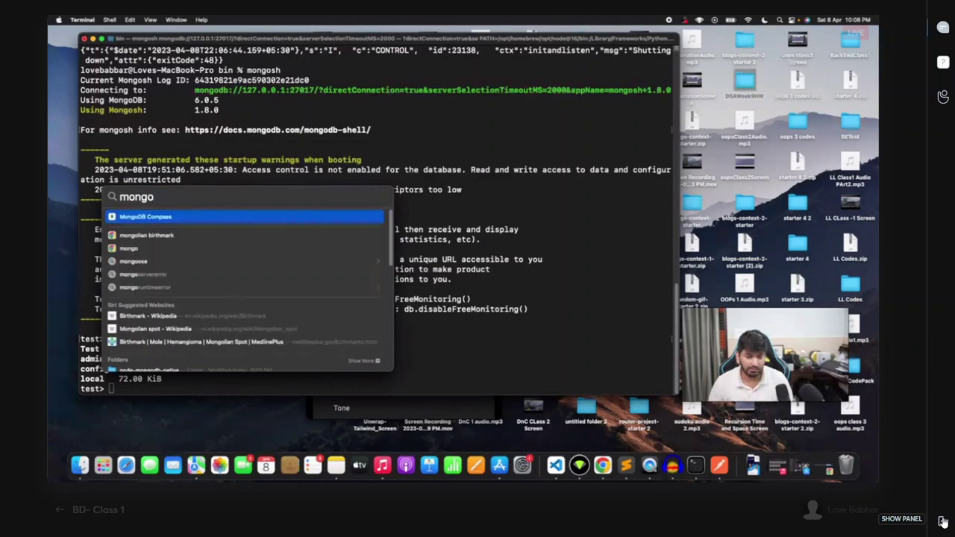
left_click(280, 217)
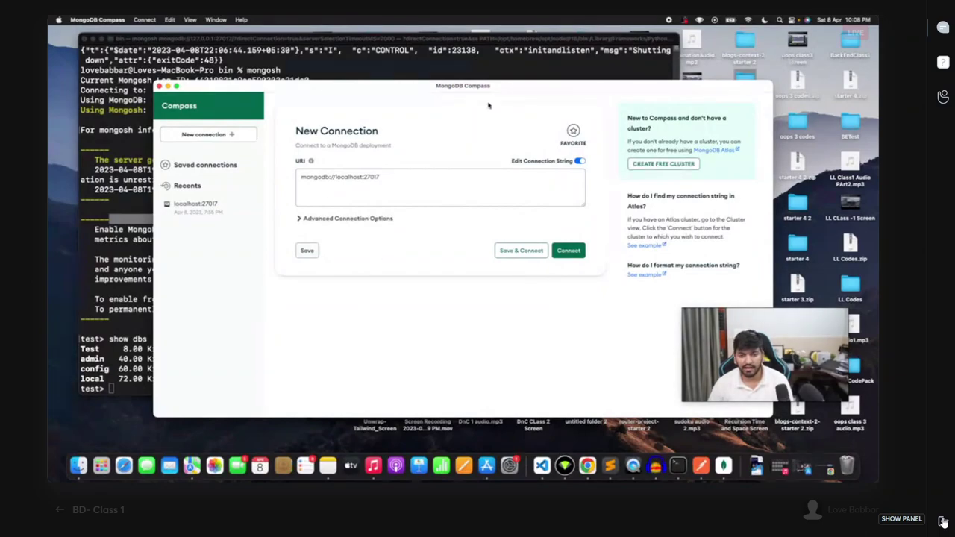
left_click_drag(494, 86, 460, 56)
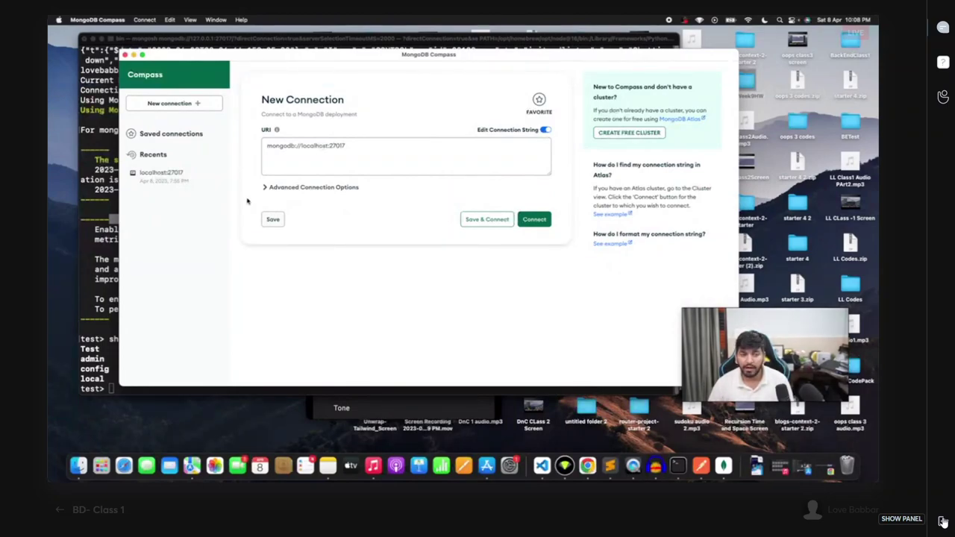
Highlight the localhost and port 27017 parts of the connection URI and connect to mongodb://localhost:27017.
double_click(296, 147)
left_click(285, 163)
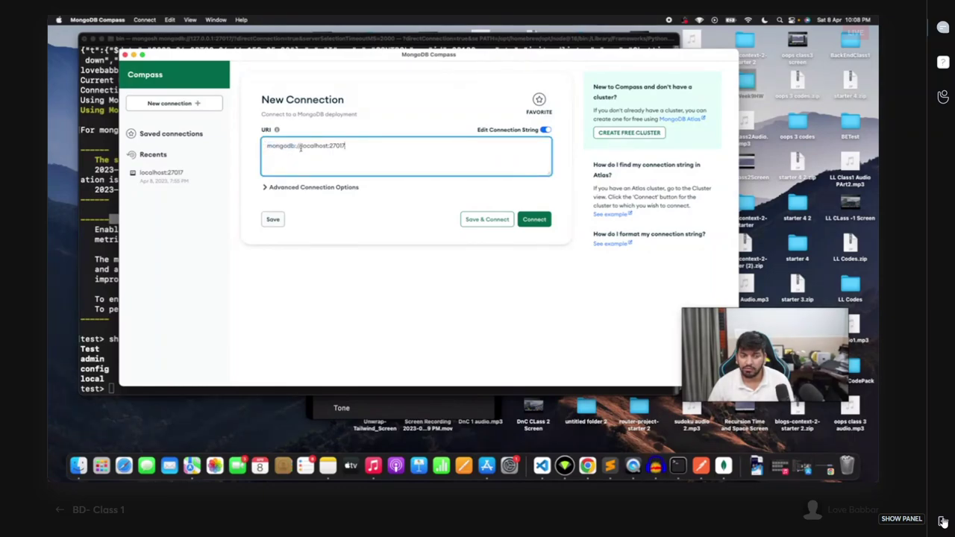
left_click_drag(296, 146, 231, 150)
left_click(302, 146)
double_click(314, 146)
left_click_drag(330, 146, 358, 146)
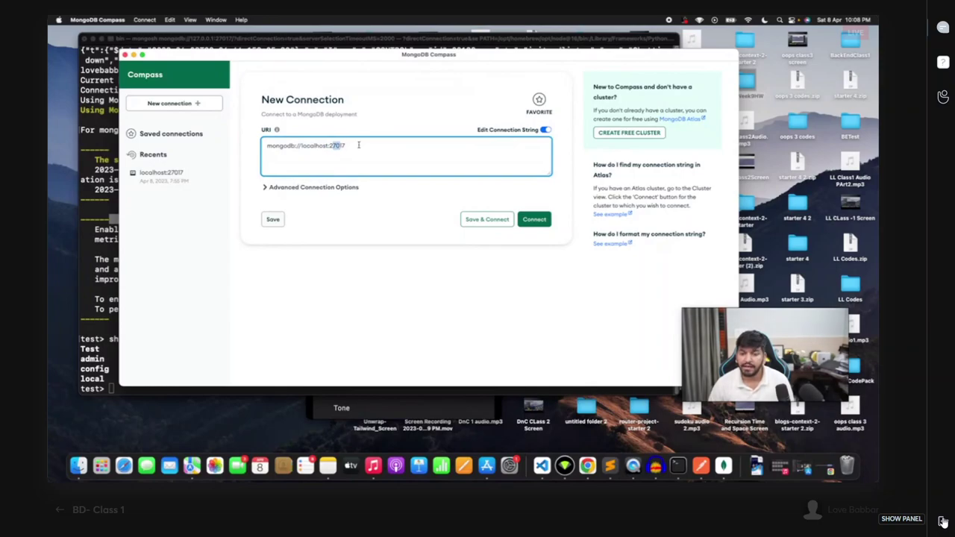
left_click(357, 147)
left_click_drag(330, 146, 353, 146)
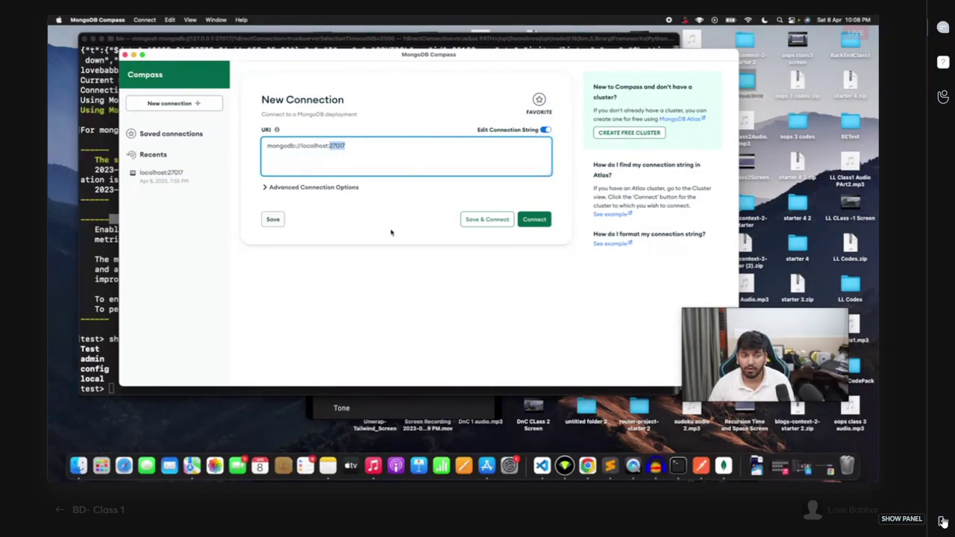
left_click(534, 220)
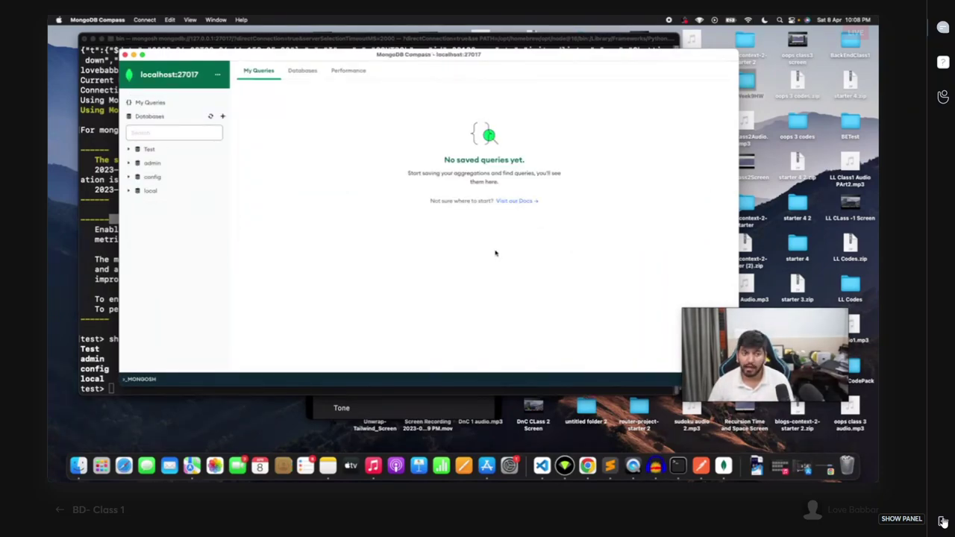
Create a database named Cars with a collection named mahindra.
left_click(222, 117)
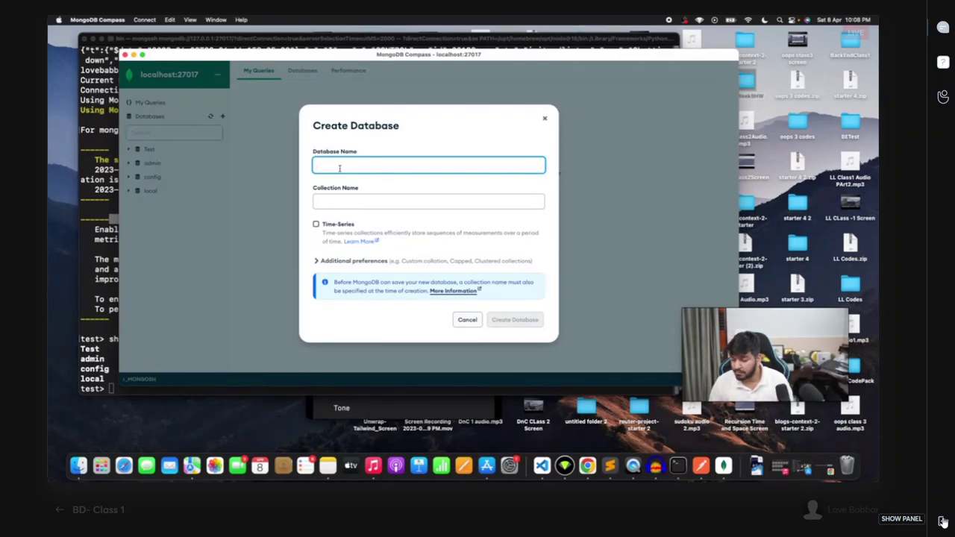
type("rs")
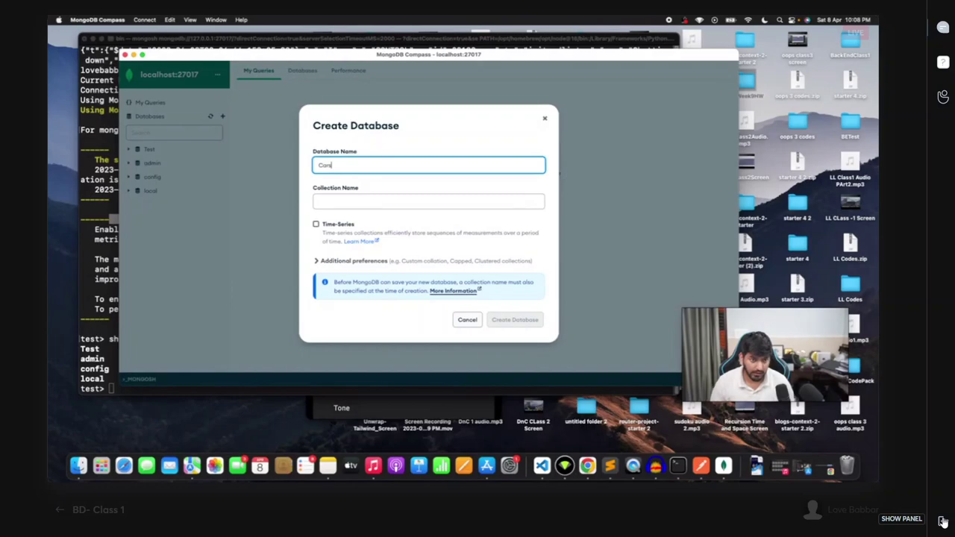
left_click(350, 205)
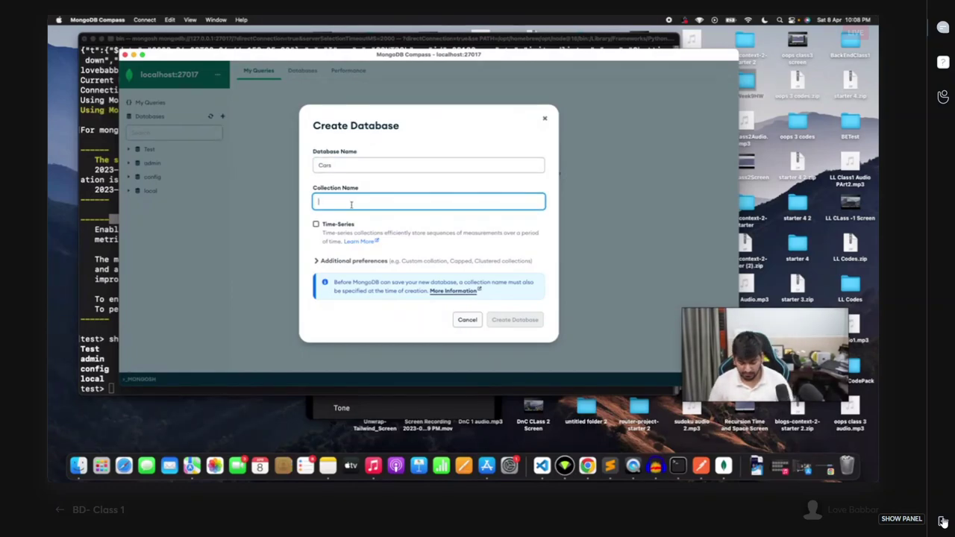
type("mahindra")
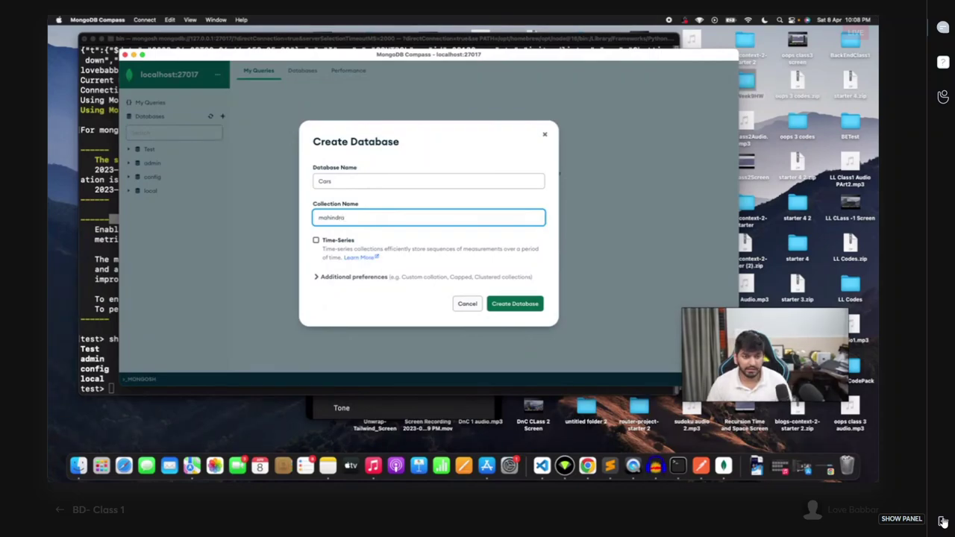
left_click(511, 307)
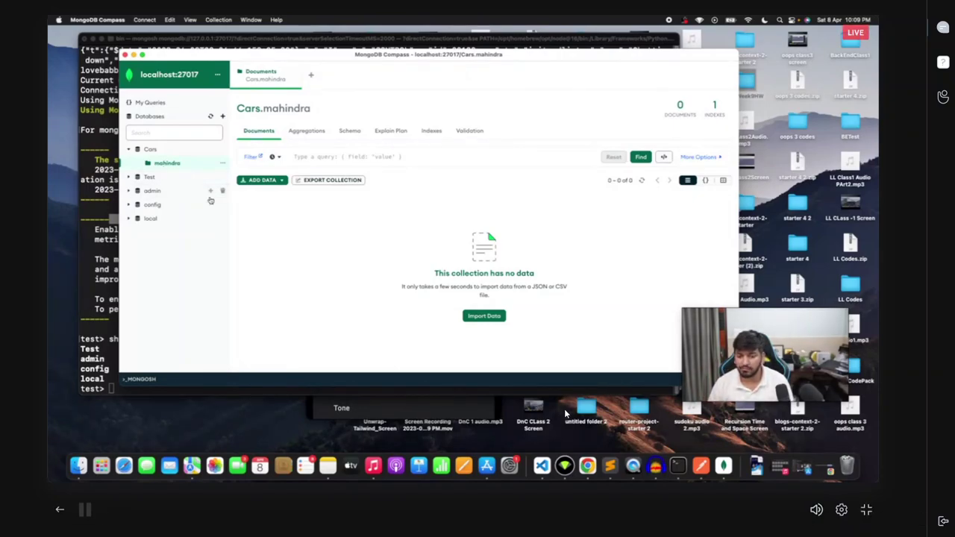
Send the message "maximize the screen" in the class chat and hide the chat panel.
left_click(943, 29)
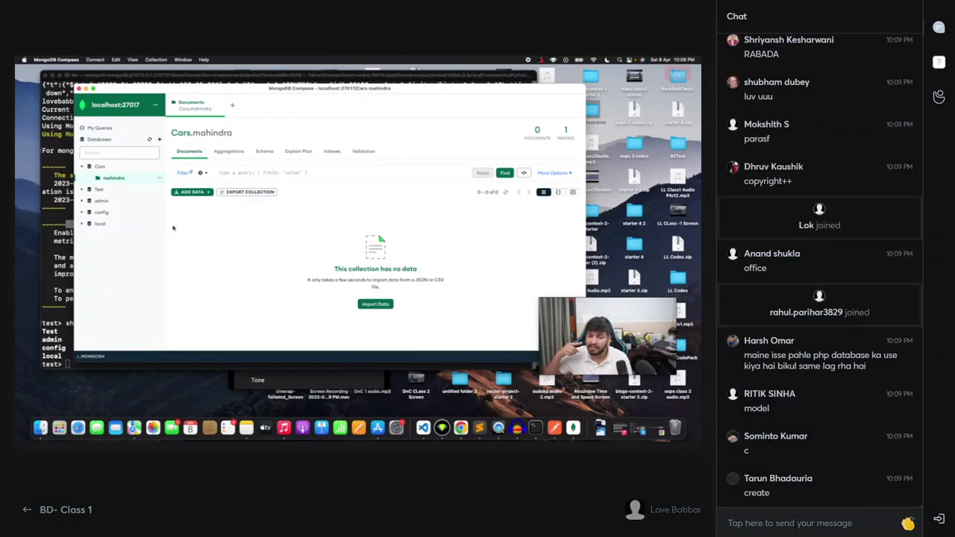
left_click(796, 529)
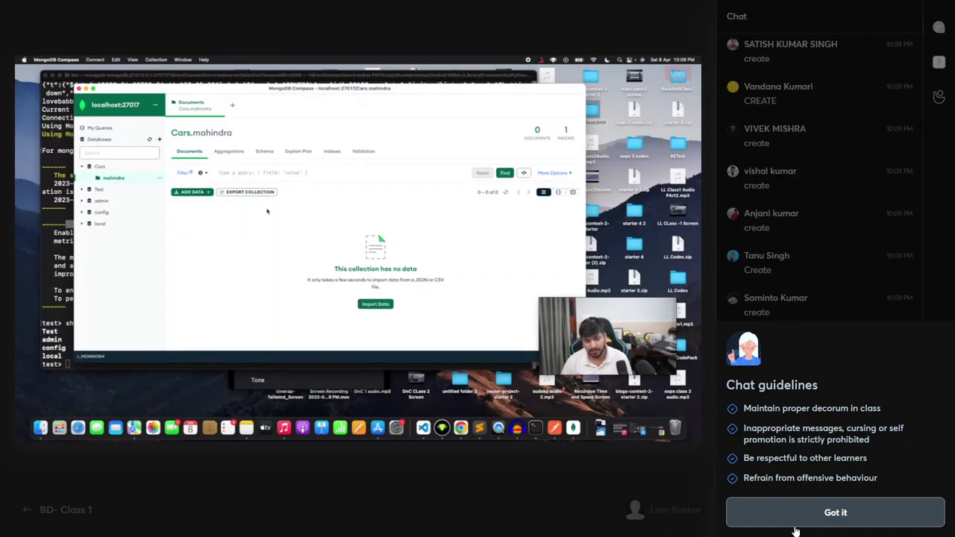
left_click(796, 528)
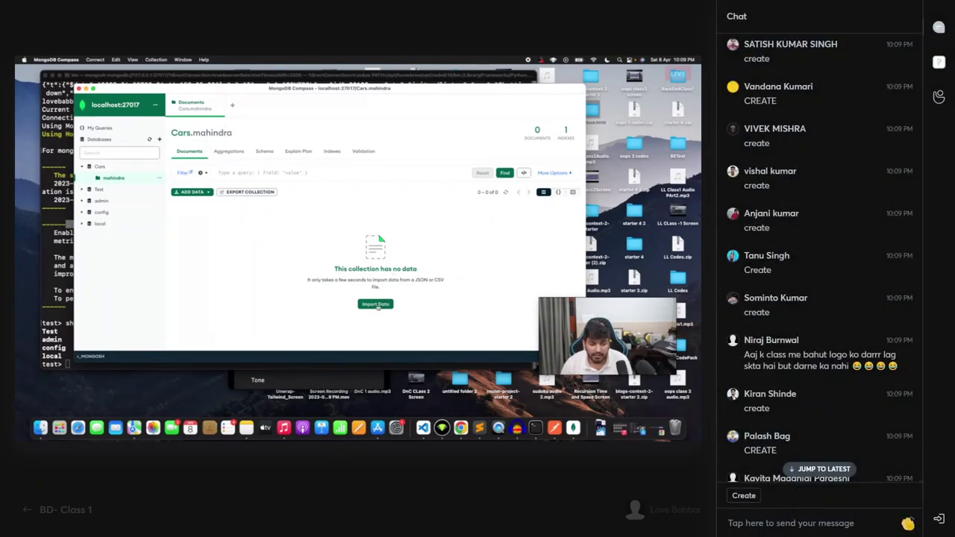
type("ma")
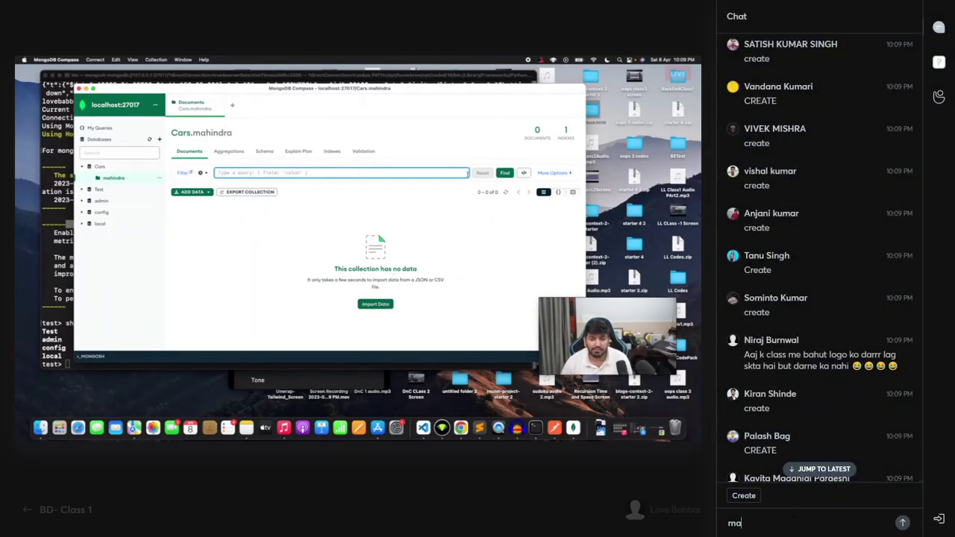
type("ximiz")
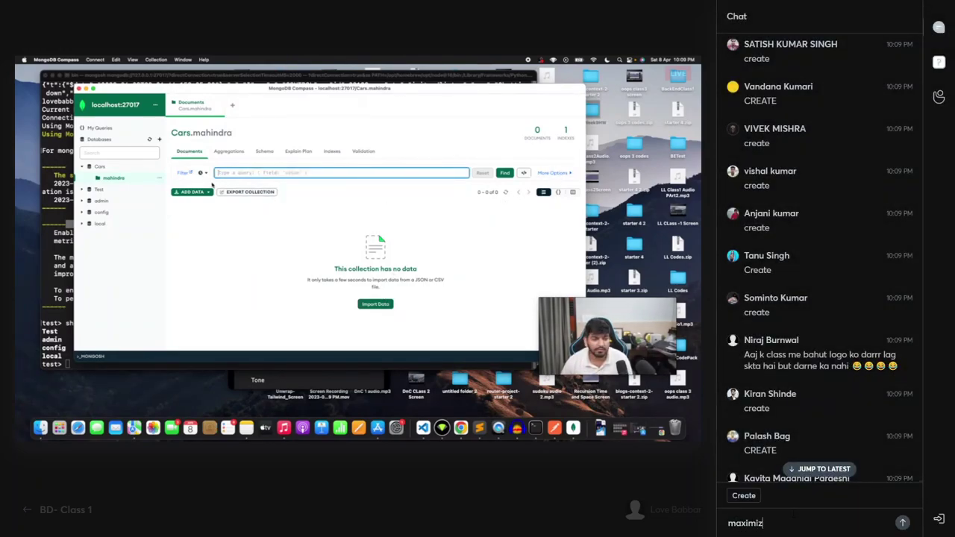
type("e the screen")
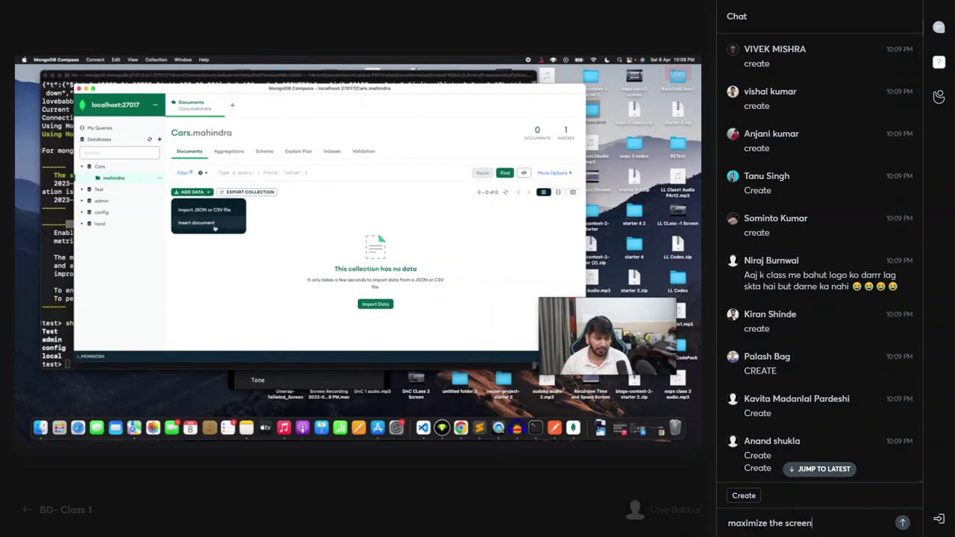
key("Return")
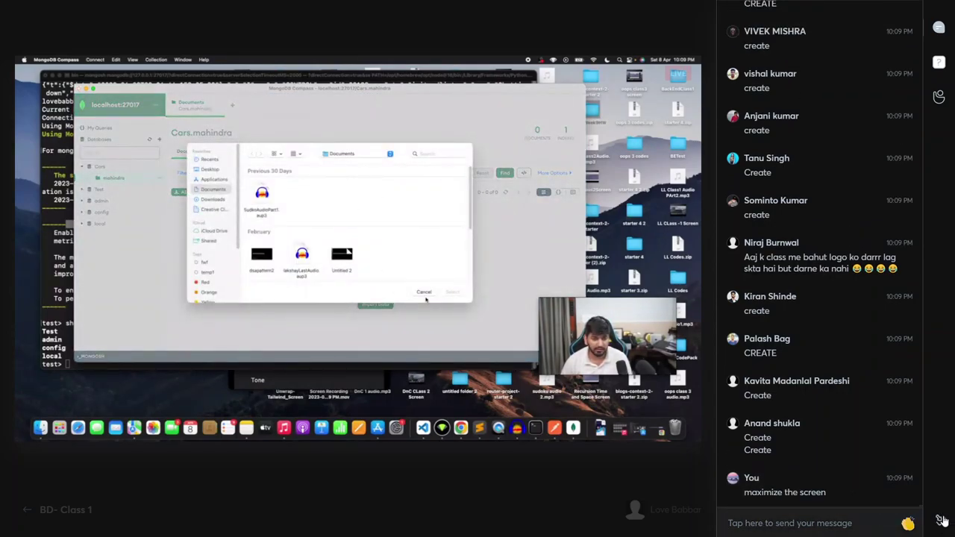
left_click(942, 520)
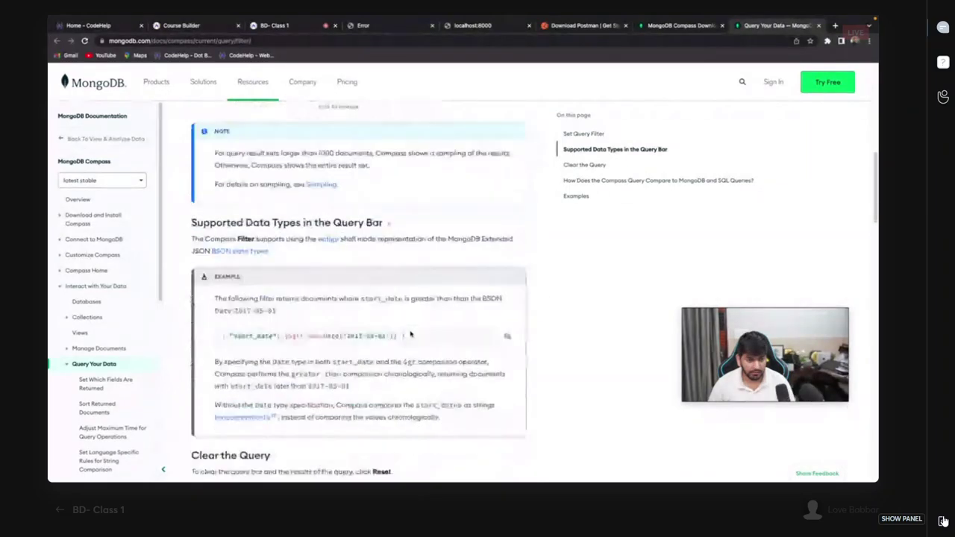
Switch from the browser to MongoDB Compass and query Cars.mahindra with the filter { "name": "DL1CR" }.
key("ctrl+Up")
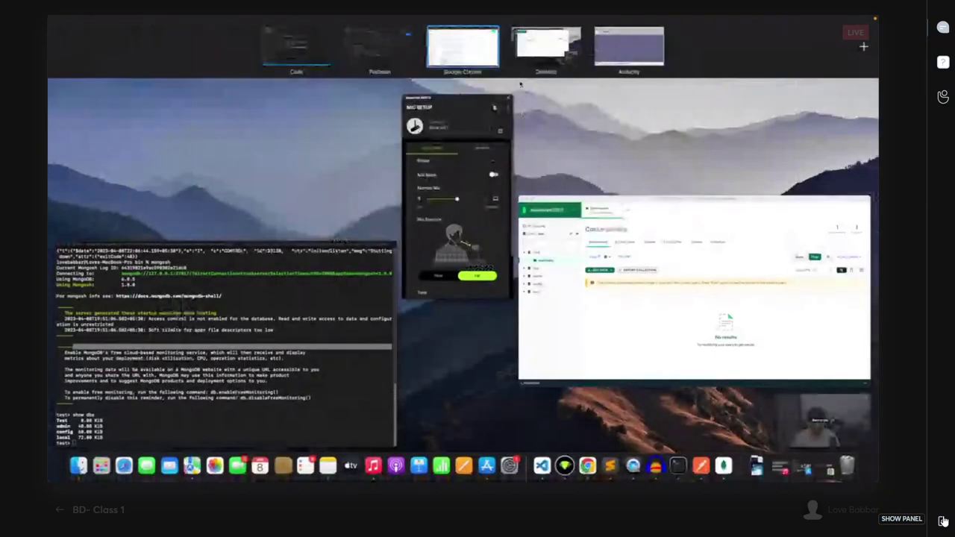
left_click(304, 182)
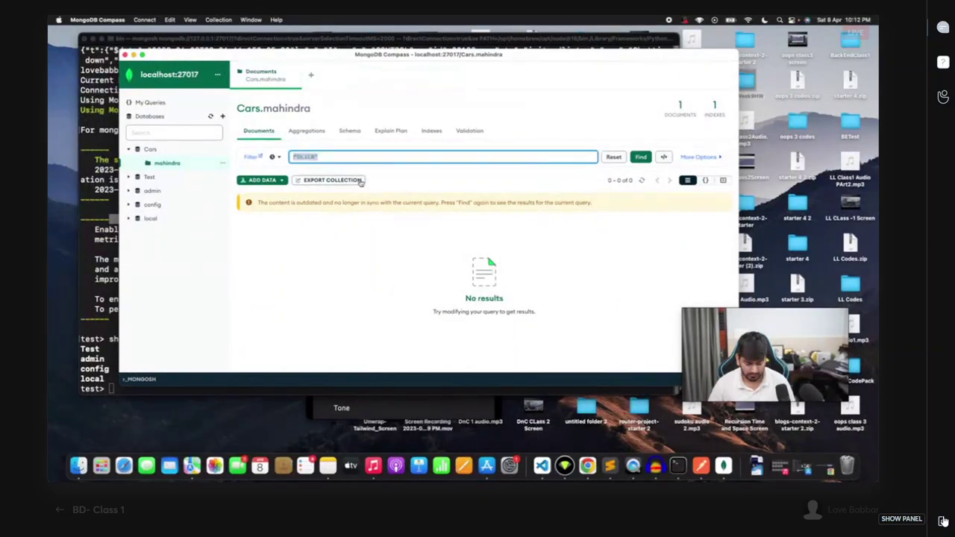
type("{ \"title\": \"Jurassic Park\" }")
double_click(312, 156)
type("name")
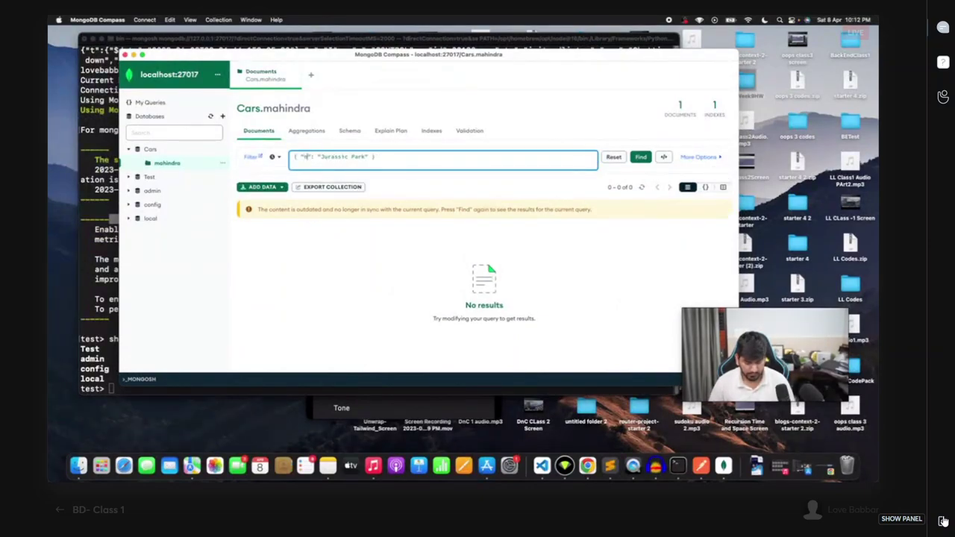
left_click_drag(375, 157, 330, 157)
type("DL1CR")
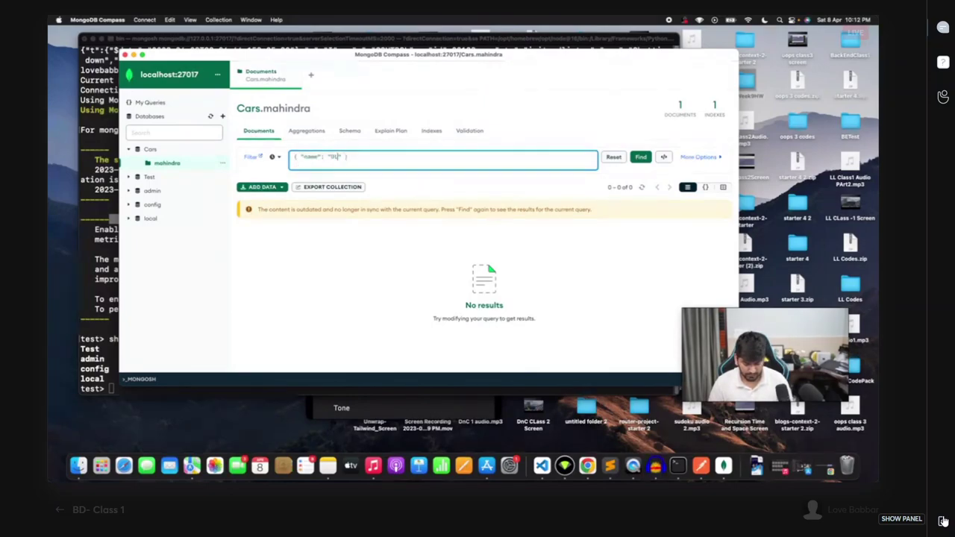
left_click(642, 159)
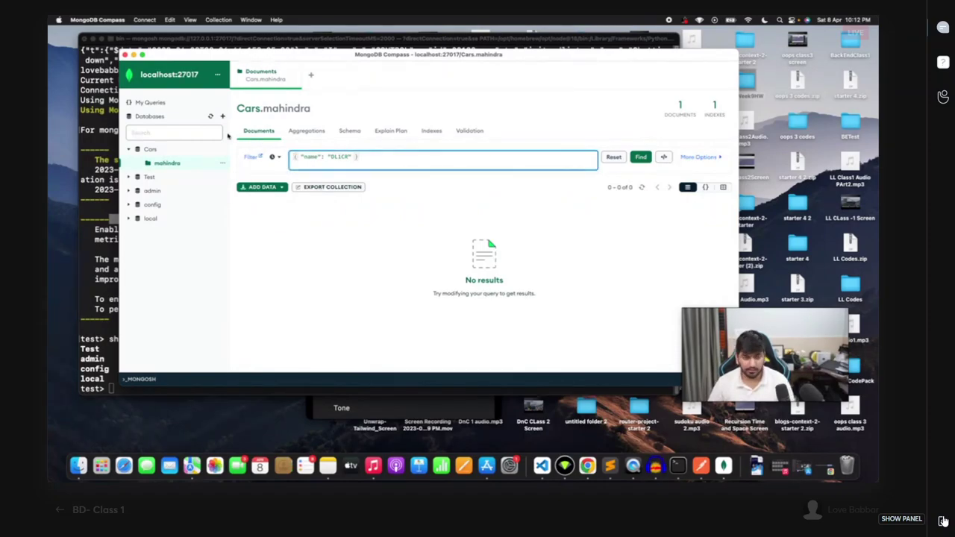
Clear the query filter and reopen the mahindra collection in the Cars database.
key("super+a")
key("BackSpace")
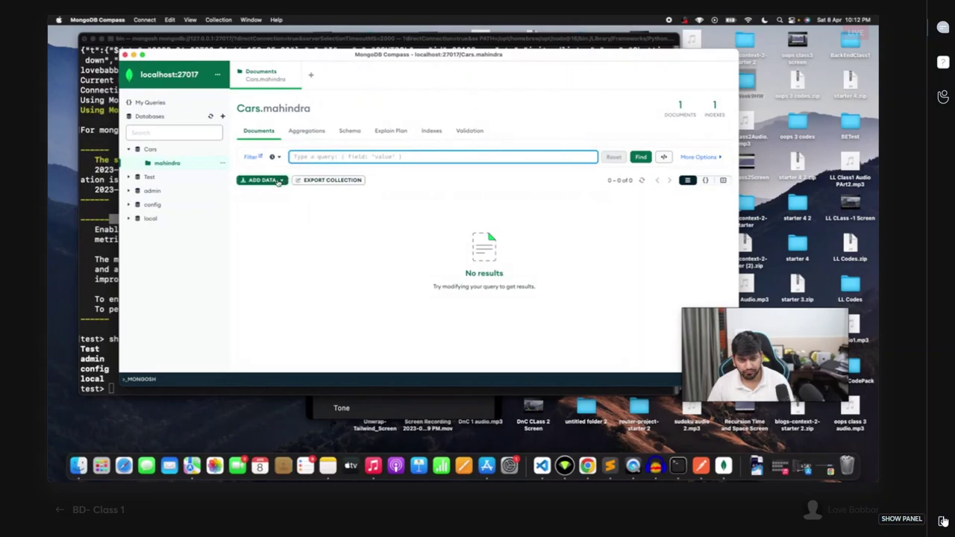
left_click(150, 150)
left_click(167, 163)
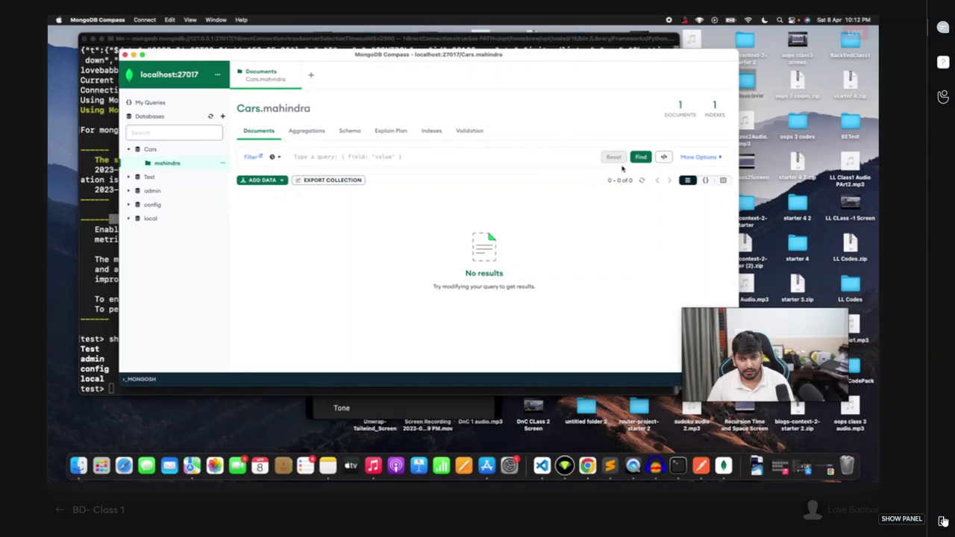
Look through the mahindra collection's Aggregations, Explain Plan, Validation and Indexes views and expand the _id_ index.
left_click(306, 131)
left_click(392, 131)
left_click(470, 131)
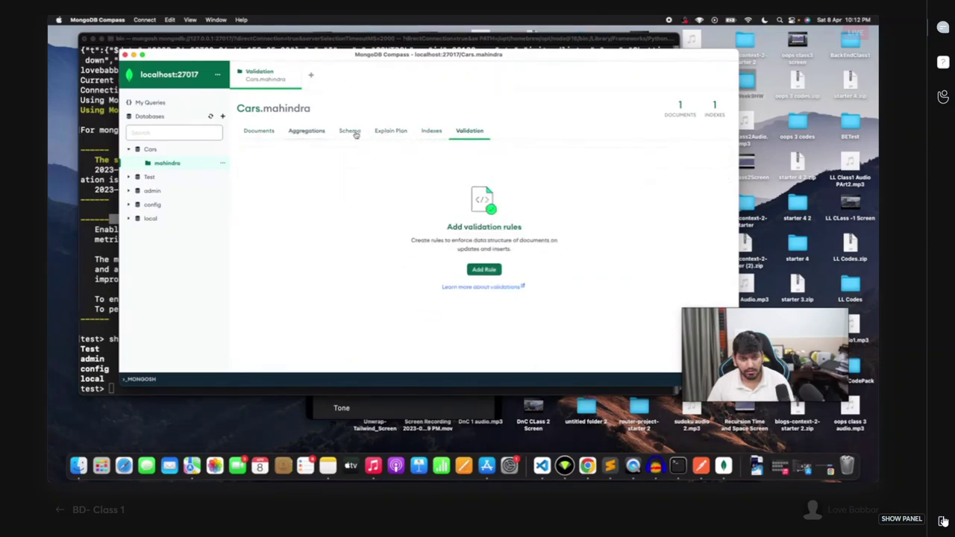
left_click(432, 131)
left_click(253, 201)
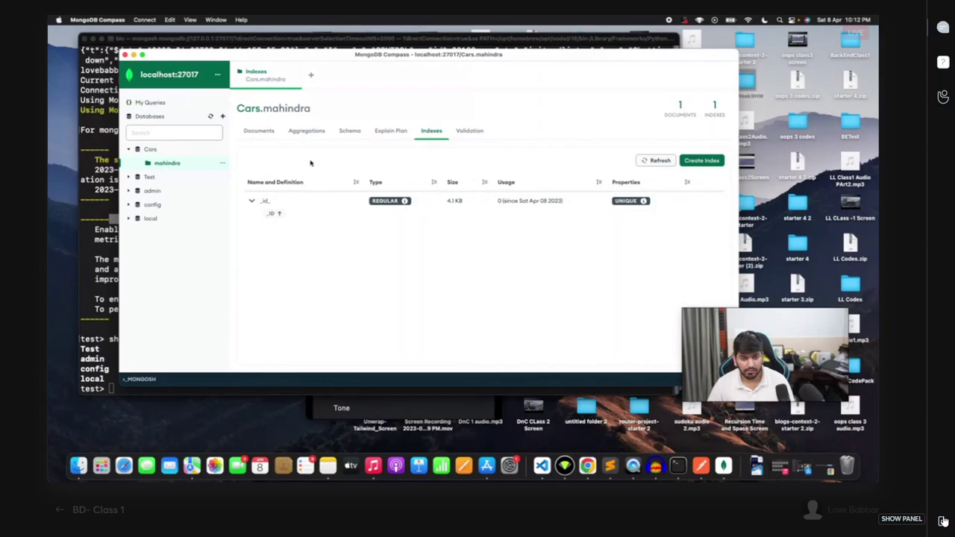
Return to the mahindra collection's documents and switch them to the JSON view.
left_click(261, 132)
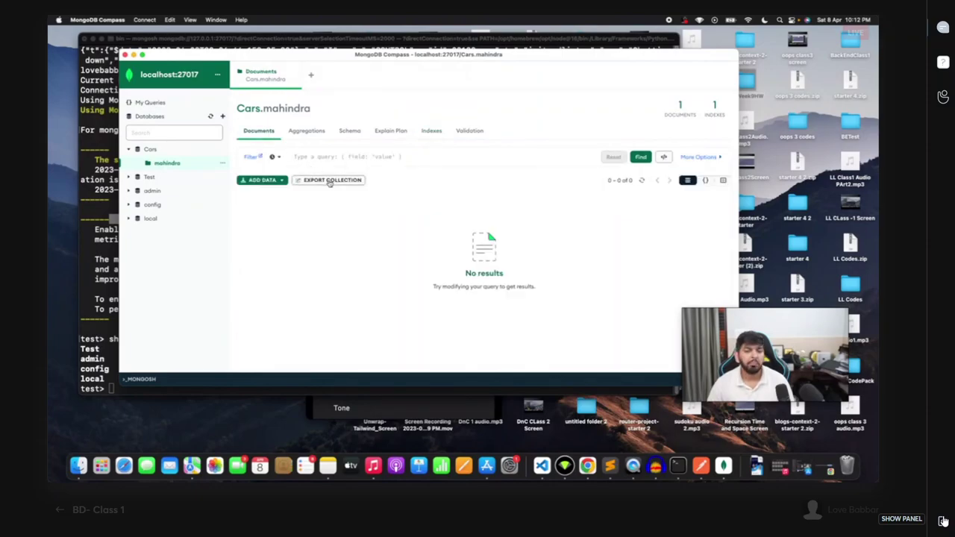
left_click(705, 179)
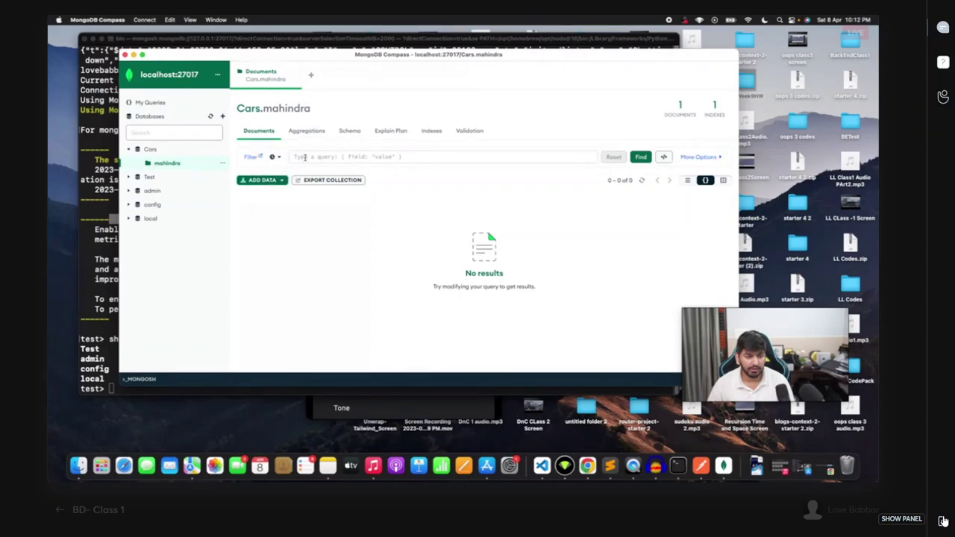
left_click(262, 180)
left_click(271, 198)
left_click(543, 301)
Start a new document for Cars.mahindra and replace the default template with an empty JSON object.
left_click(261, 180)
left_click(298, 215)
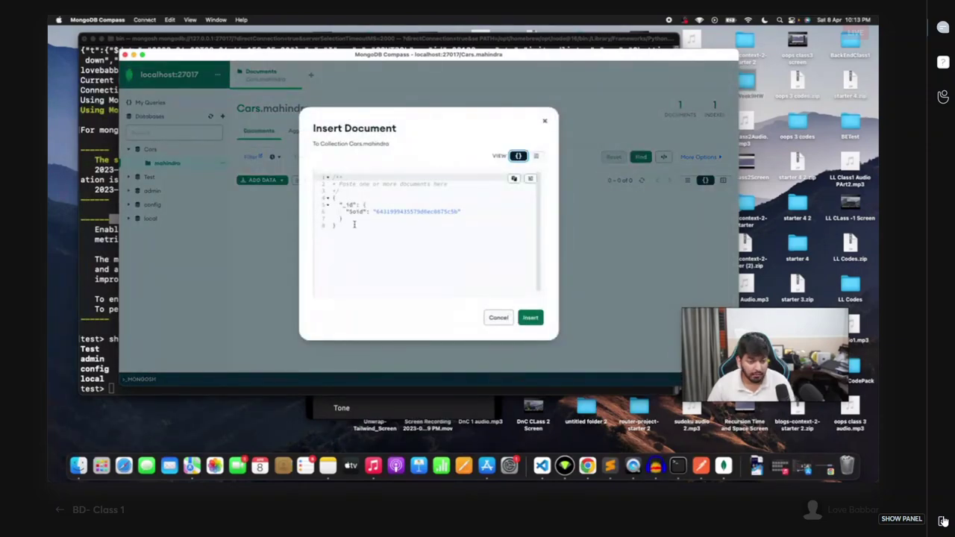
key("super+a")
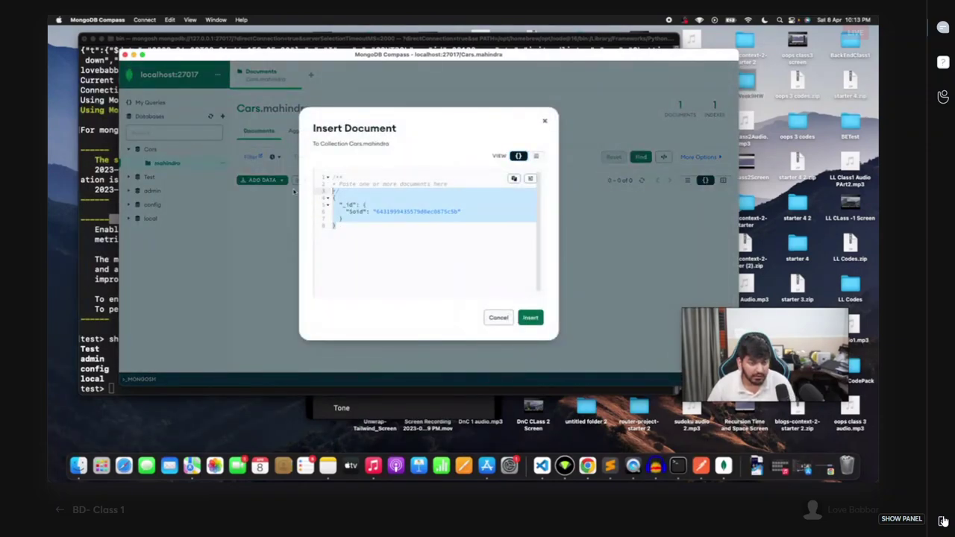
key("BackSpace")
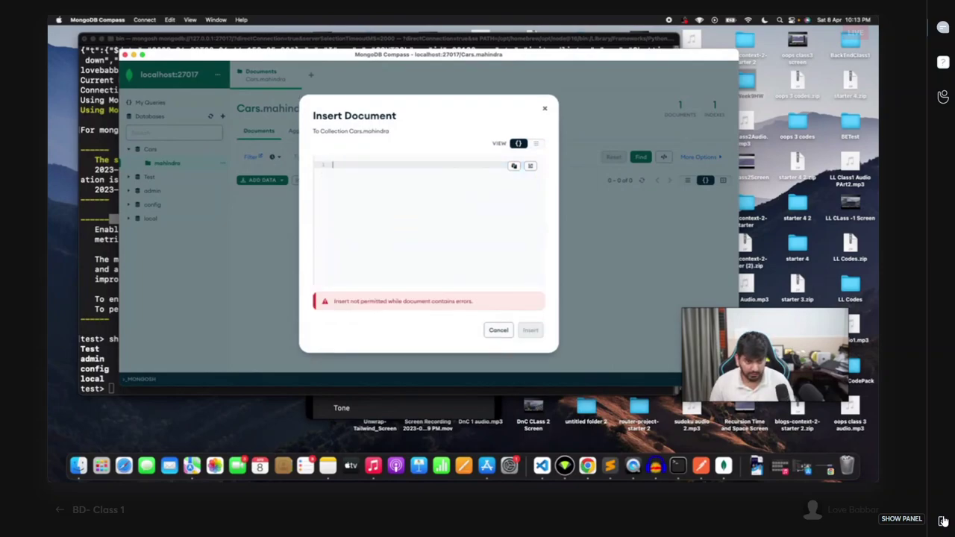
type("{")
key("Return")
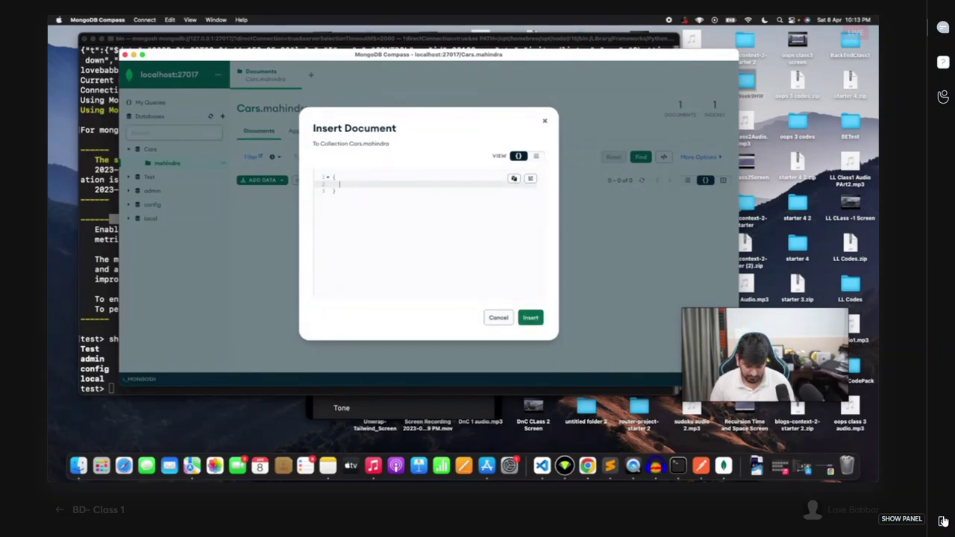
Give the document the fields "name": "DL1CR" and "brand": "Scorpio" and insert it into the collection.
type("\"name\":")
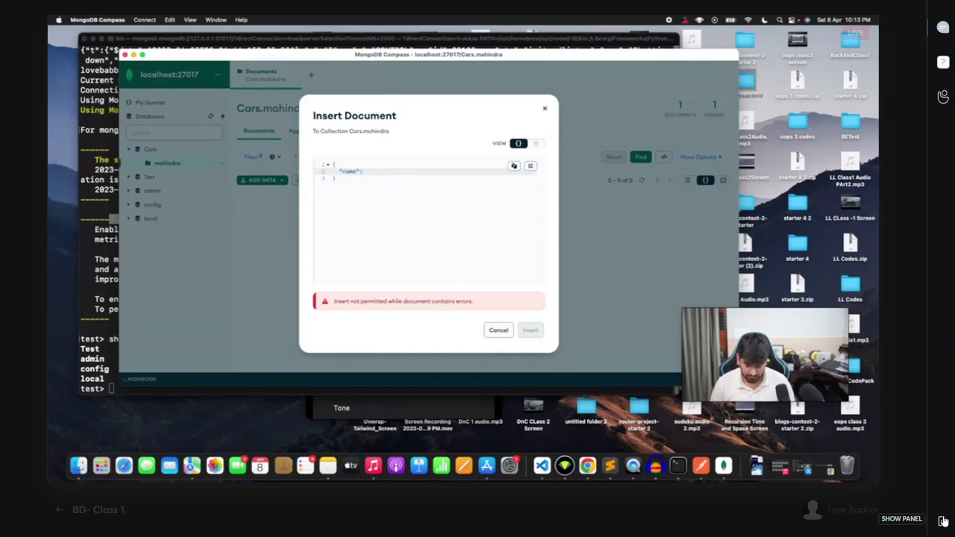
type("\"DL1C\"")
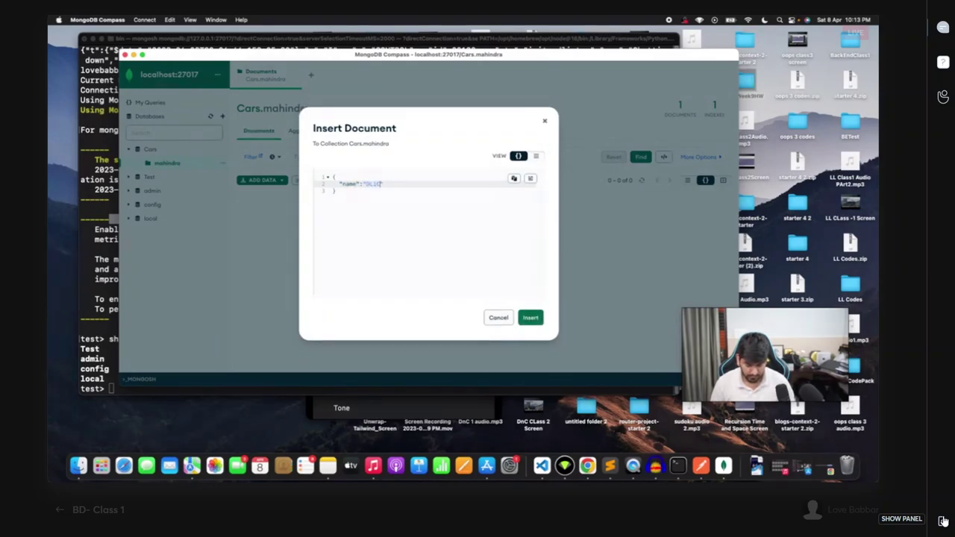
type("DL1CR\",")
key("Return")
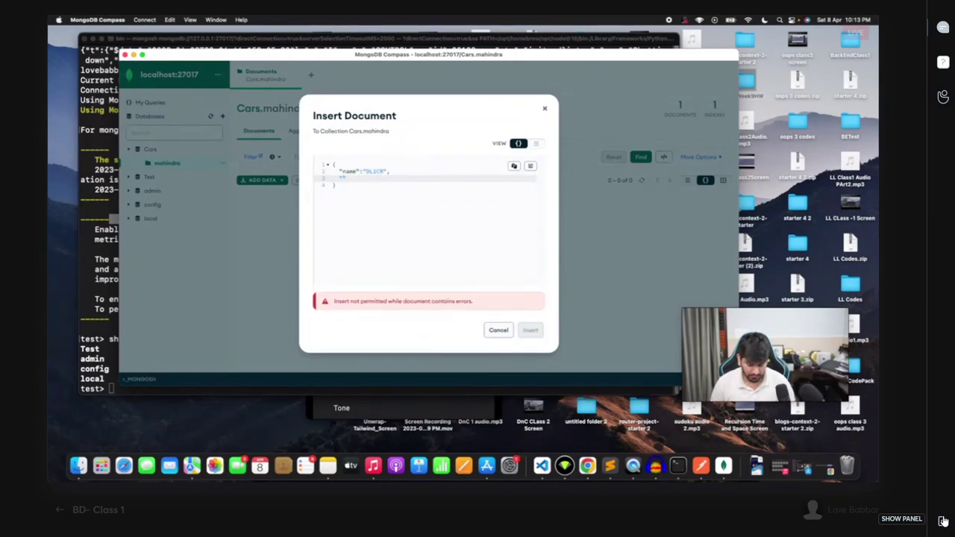
type("\"brand\":\"Scorpio")
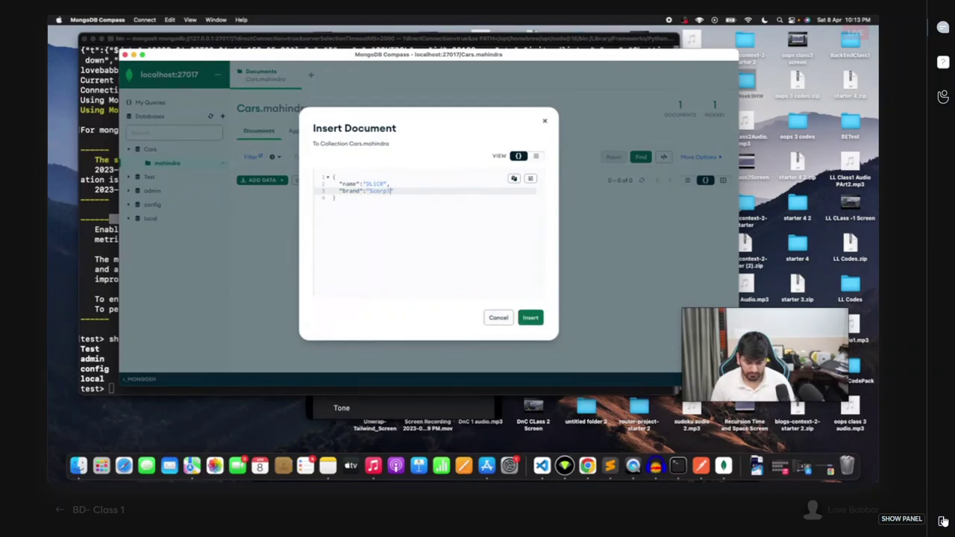
type("\"")
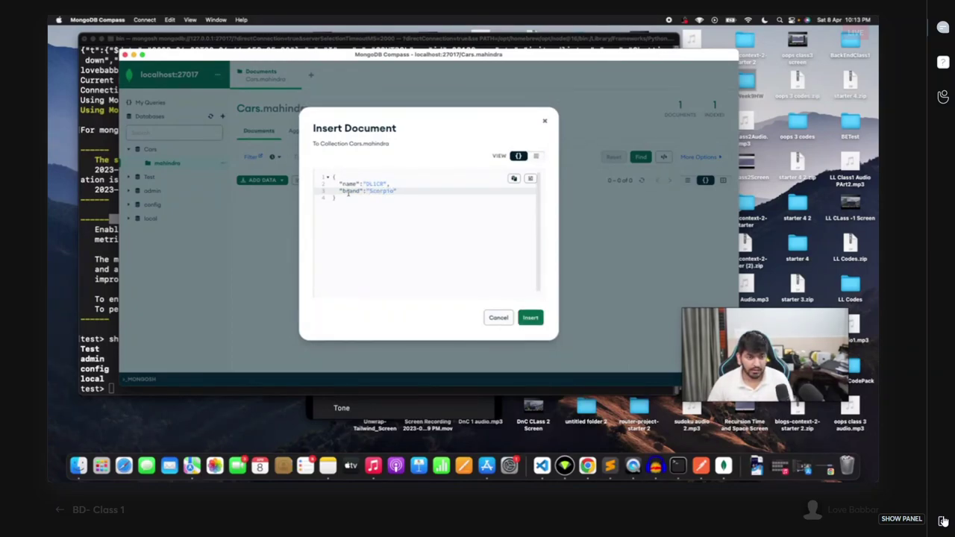
left_click(531, 317)
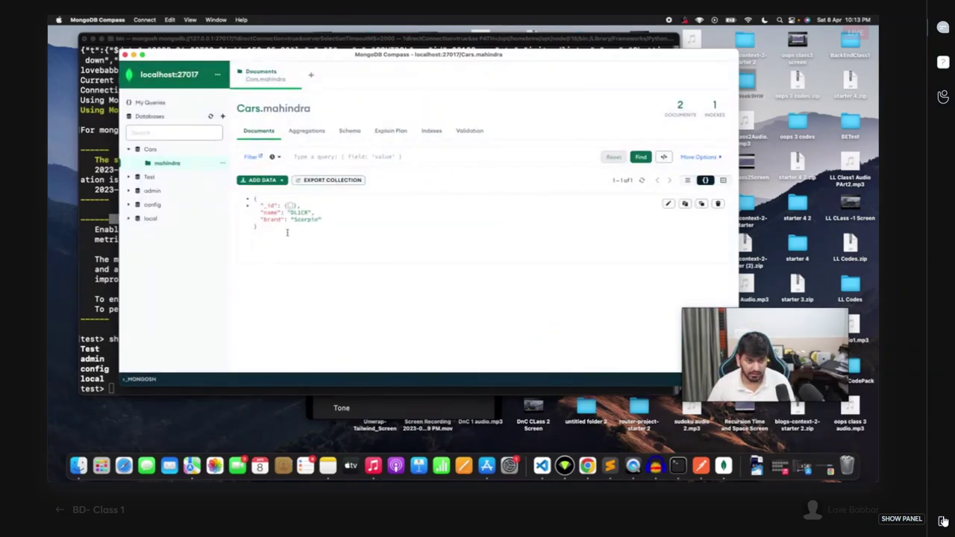
Query the mahindra documents with the filter {"name":"DL1CR"}.
left_click(379, 157)
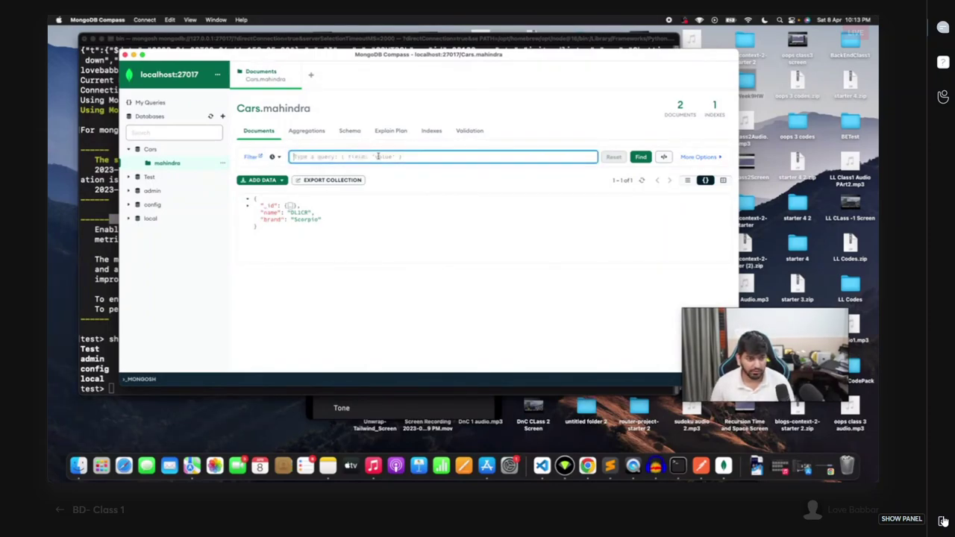
type("{")
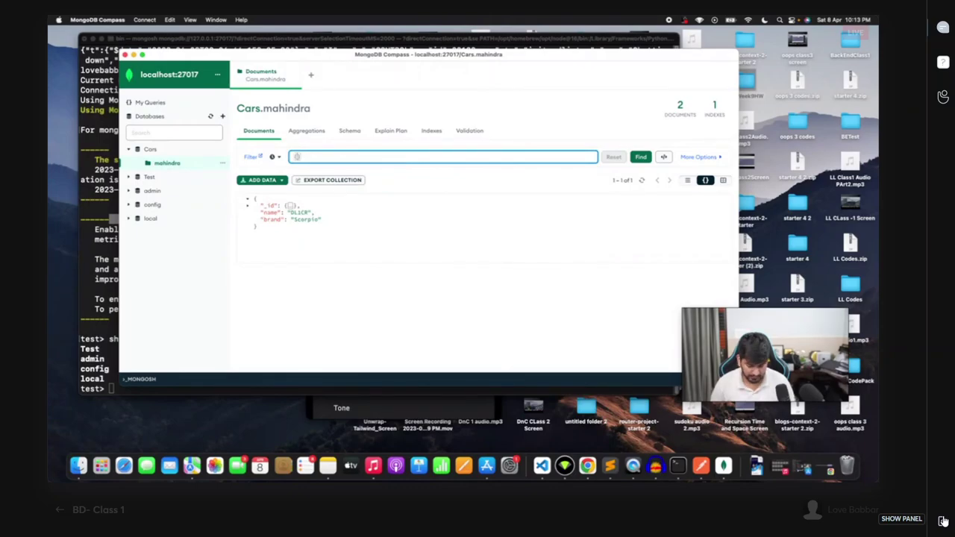
type("\"name\"")
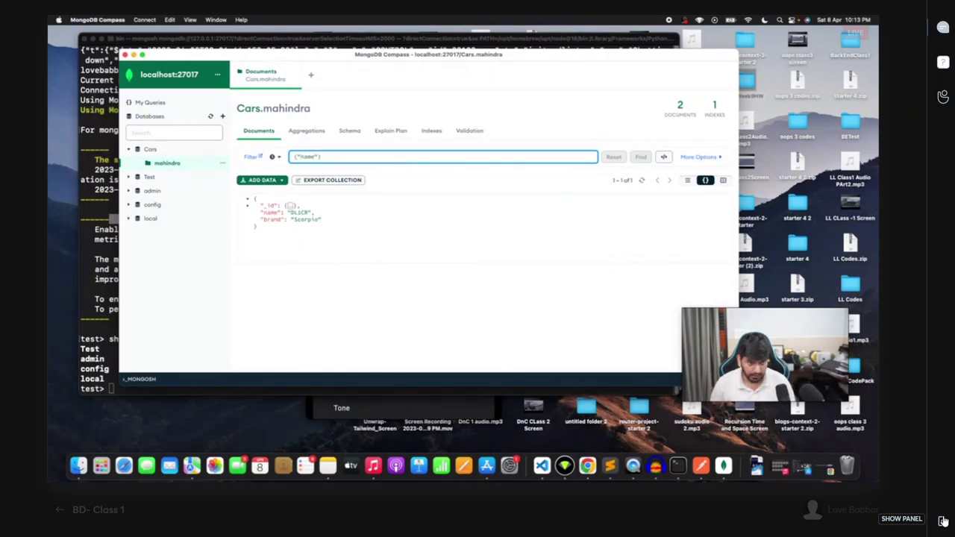
type(":\"Sc")
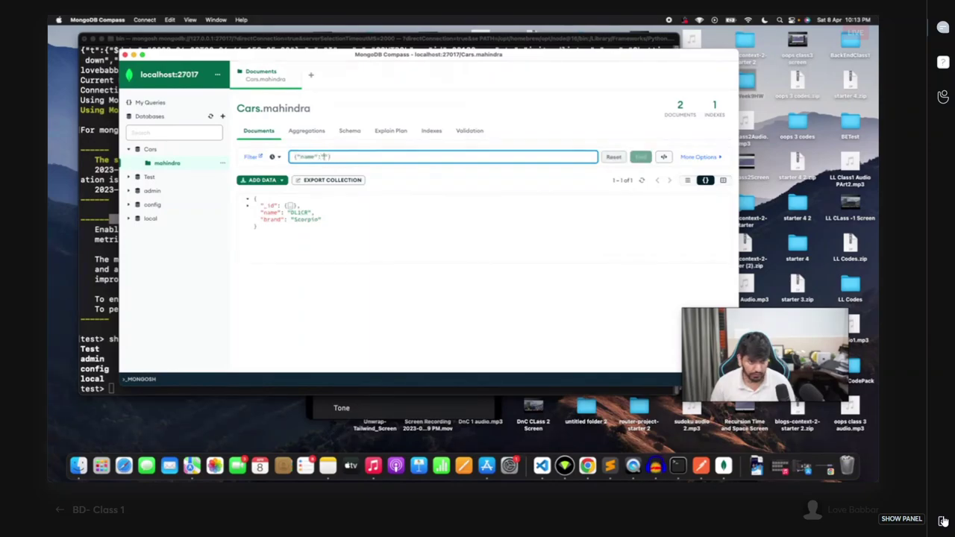
key("BackSpace")
key("BackSpace")
type("DL1CR")
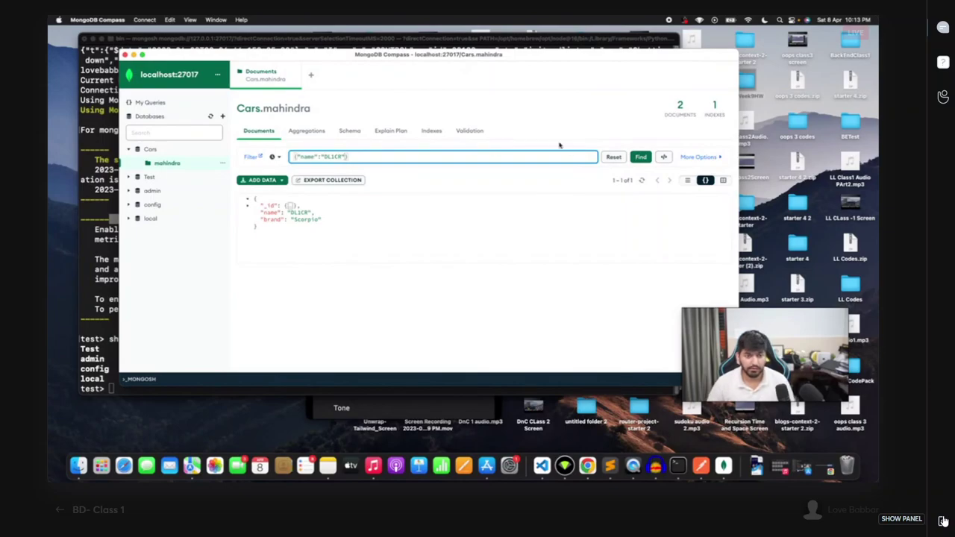
left_click(641, 158)
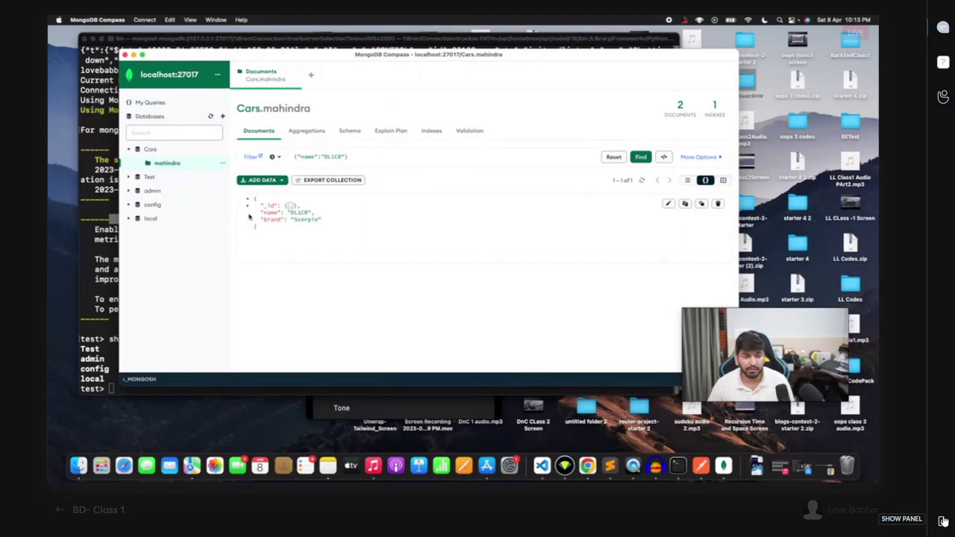
Open the DL1CR document for editing, copy its full JSON and leave edit mode without replacing anything.
left_click(668, 204)
left_click_drag(324, 237, 231, 196)
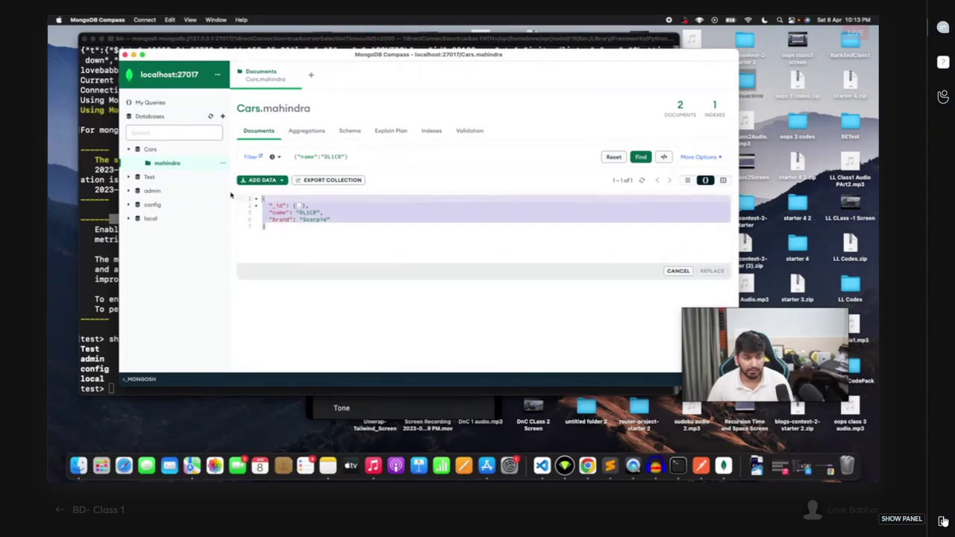
left_click(299, 234)
key("super+a")
left_click(374, 232)
key("super+a")
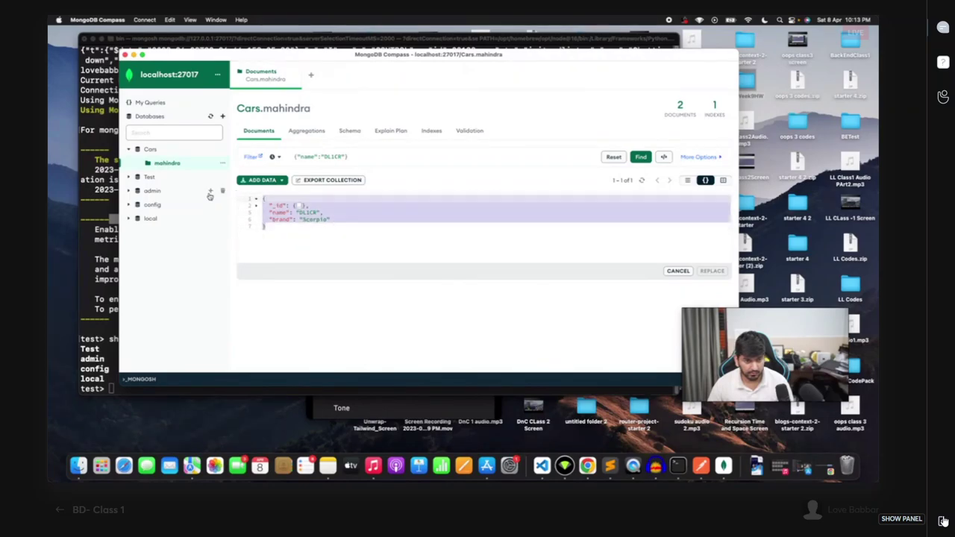
left_click(678, 271)
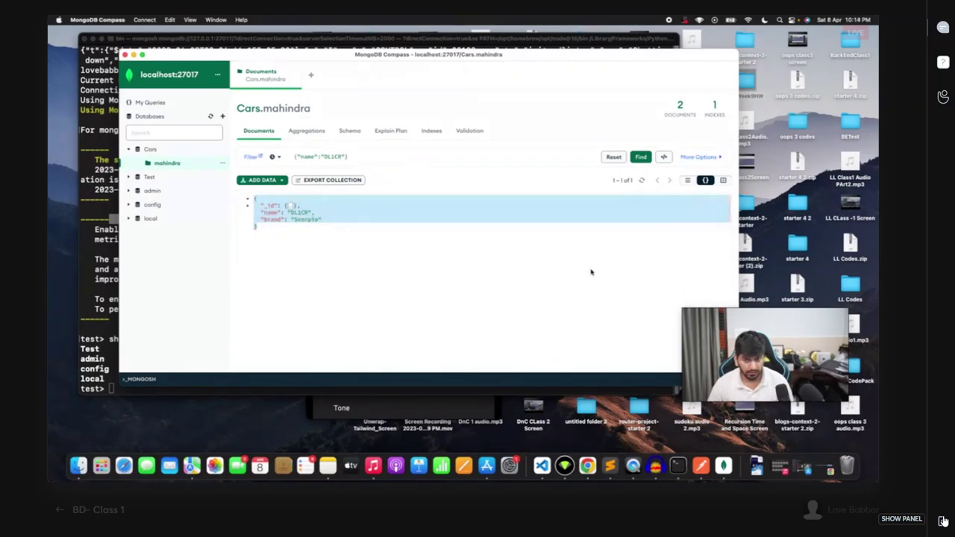
Start another new mahindra document from the copied DL1CR JSON and remove its _id field.
left_click(266, 181)
left_click(267, 215)
key("super+a")
type("{   \"_id\": {     \"$oid\": \"643199ae35579d0ec0875c5c\"   },   \"name\": \"DL1CR\",   \"brand\": \"Scorpio\" }")
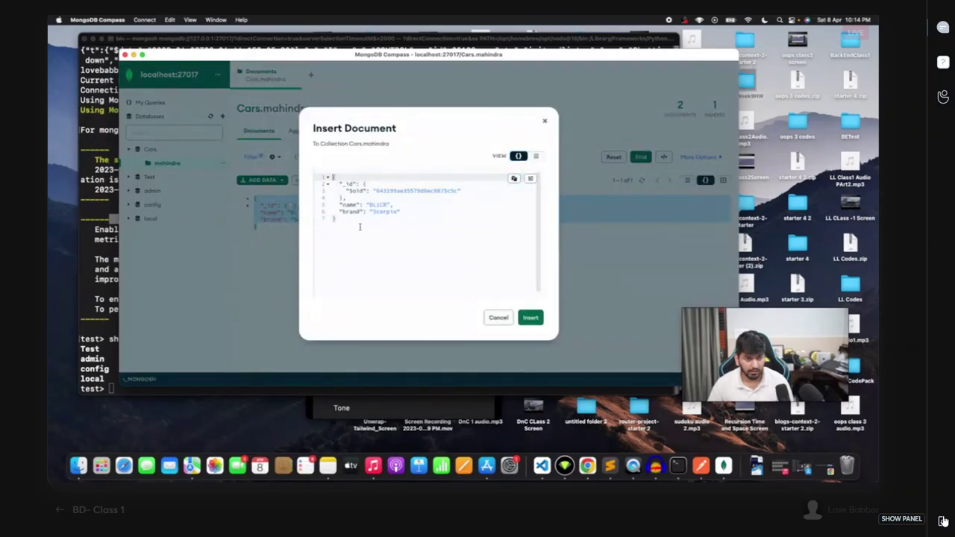
left_click_drag(351, 192, 351, 200)
type("{   \"_id\": {     \"$oid\": \"643199ae35579d0ec0875c5c\"   },   \"name\": \"DL1CR\",   \"brand\": \"Scorpio\" }")
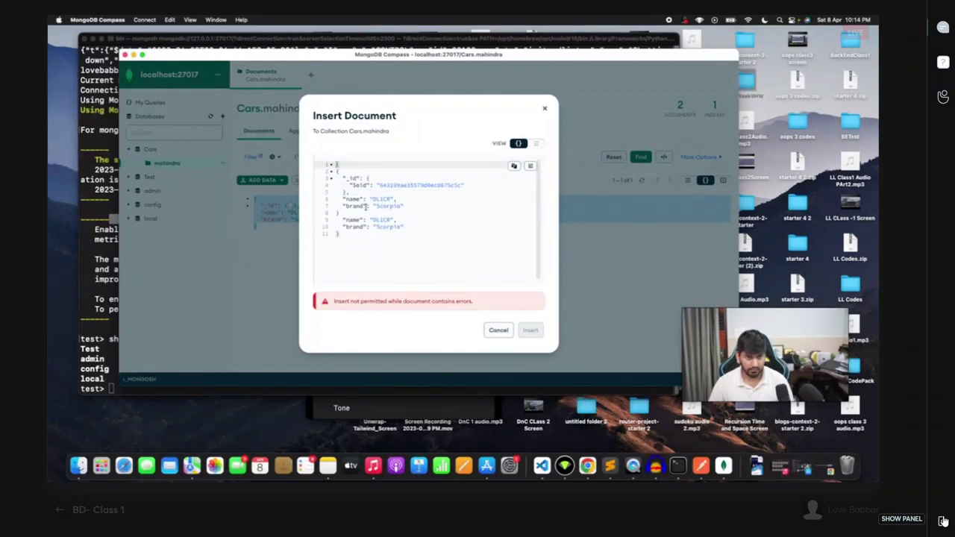
key("super+a")
type("{   \"_id\": {     \"$oid\": \"643199ae35579d0ec8675c5c\"   },   \"name\": \"DL1CR\",   \"brand\": \"Scorpio\" }")
left_click_drag(363, 200, 333, 176)
key("BackSpace")
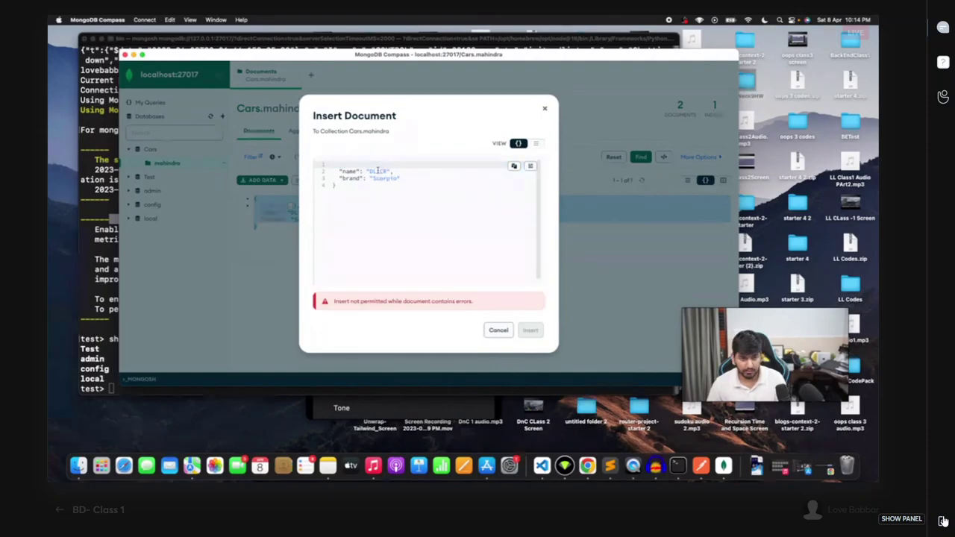
Set name to "DL2CR" and brand to "Scorpio2", restore the opening brace, copy the JSON and insert the document.
left_click(400, 173)
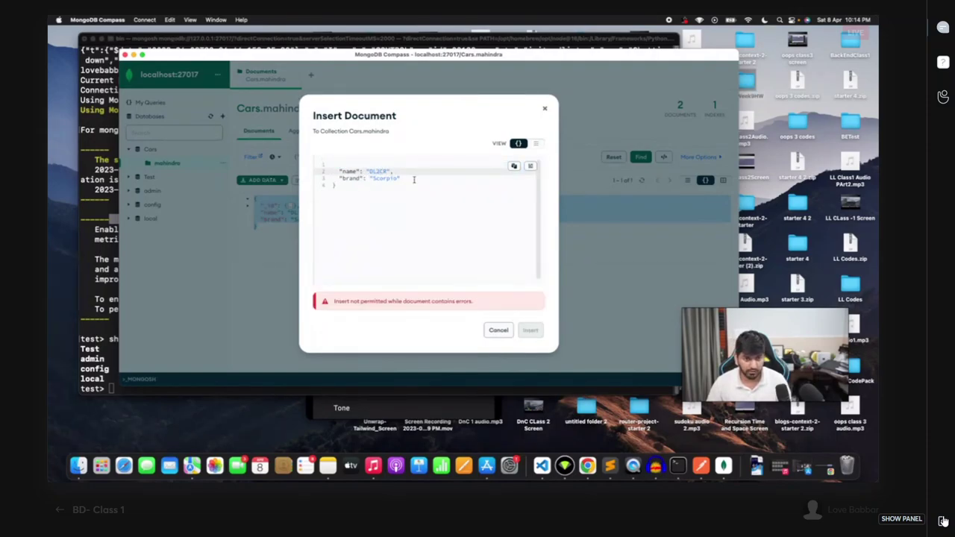
left_click(396, 180)
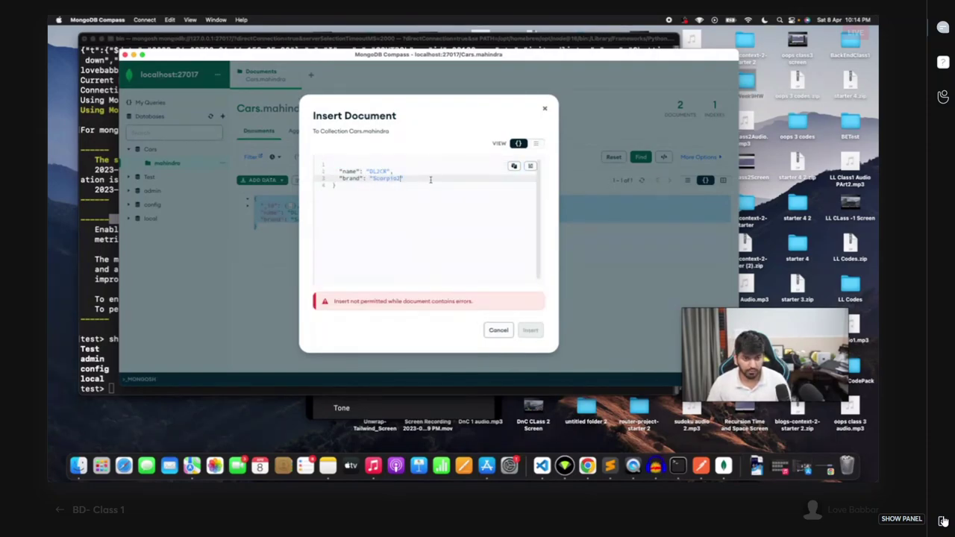
left_click(360, 165)
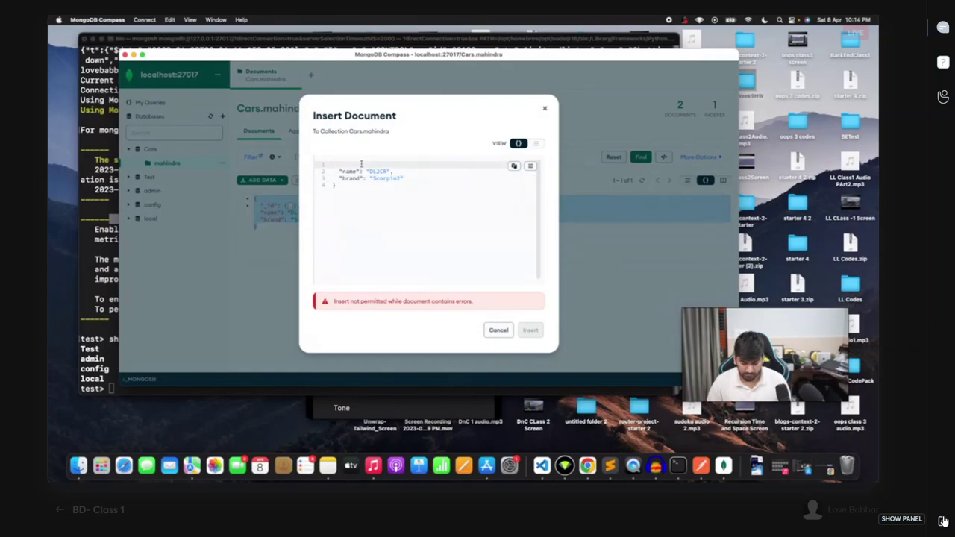
type("{")
key("super+a")
key("super+c")
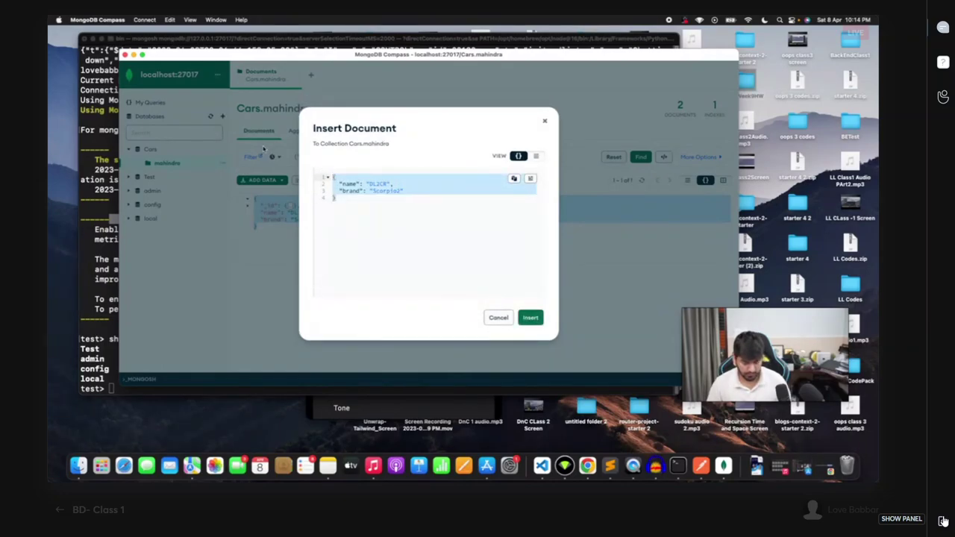
key("Right")
left_click(533, 319)
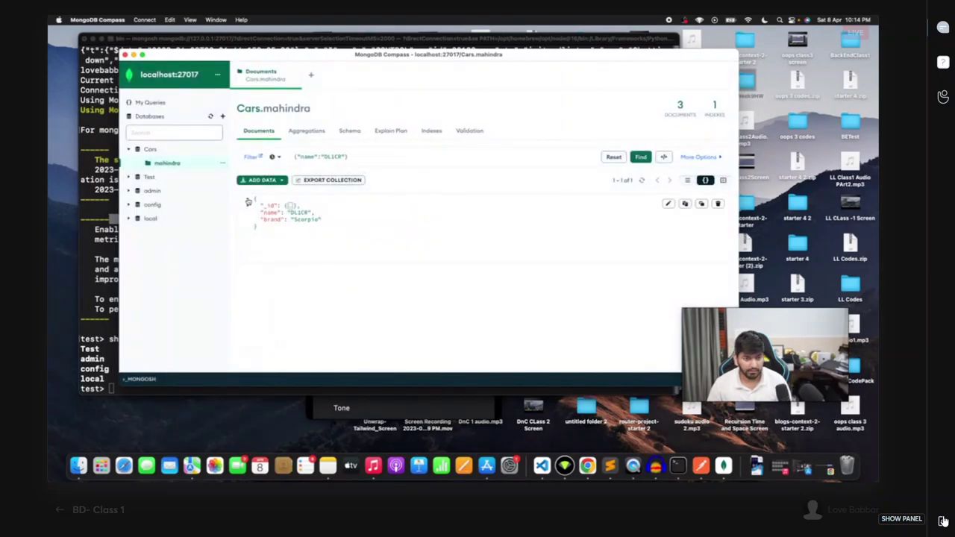
Reset the query filter and collapse the listed document.
left_click(614, 156)
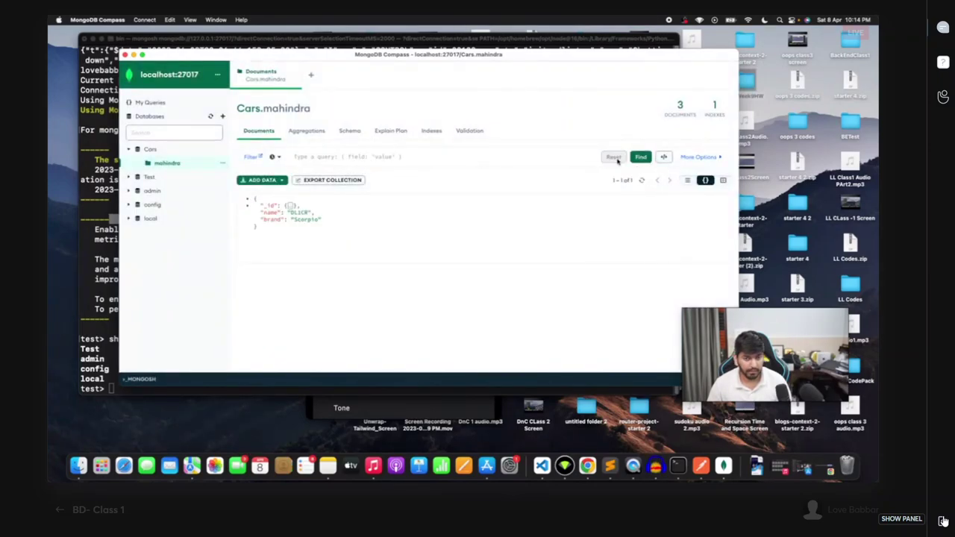
left_click(247, 206)
left_click(248, 202)
Insert another mahindra document from the copied JSON with name "DL3CR" and brand "Scorpio3".
left_click(263, 180)
left_click(270, 216)
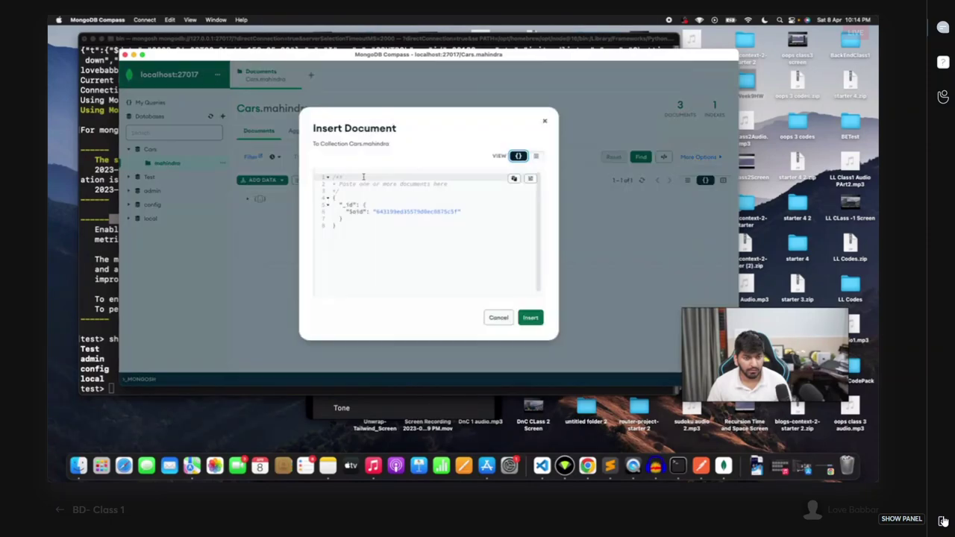
key("super+a")
key("super+v")
left_click(380, 183)
left_click(401, 191)
key("BackSpace")
type("3")
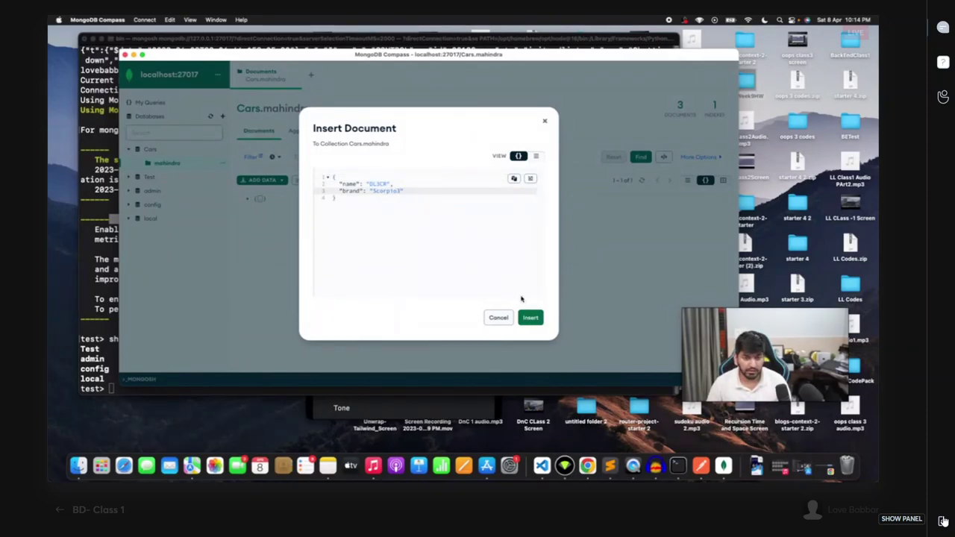
left_click(530, 317)
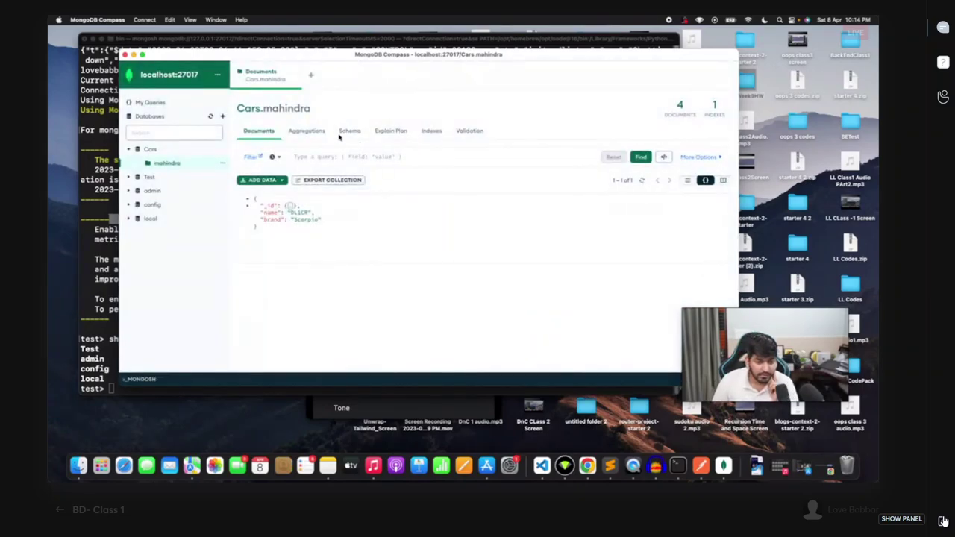
Reopen the mahindra collection from the Cars database and find documents with the filter {"name":"DL2CR"}.
left_click(150, 150)
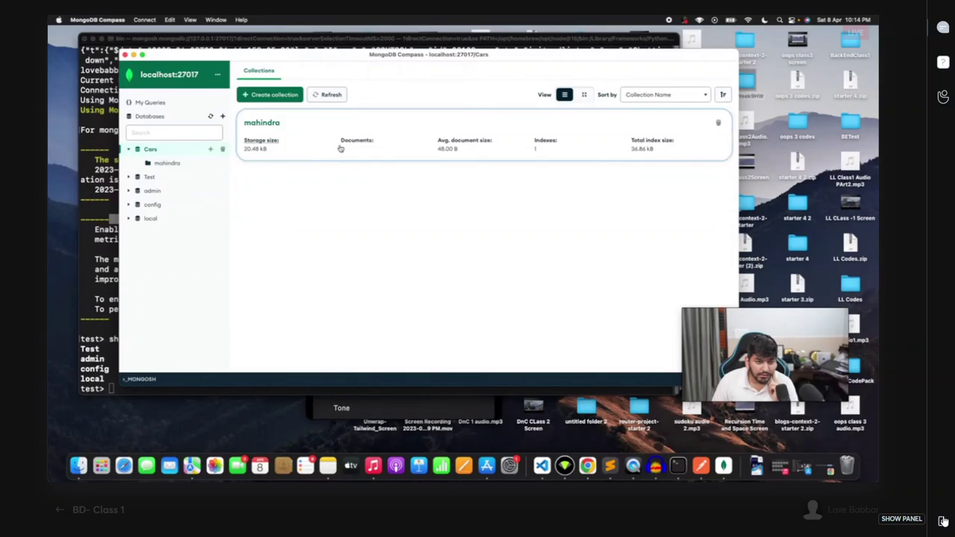
left_click(333, 150)
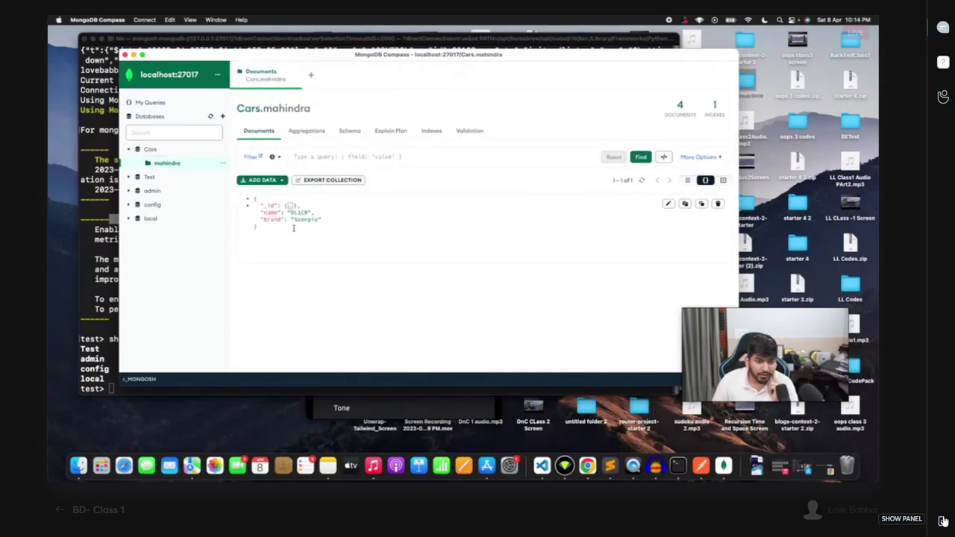
left_click(330, 156)
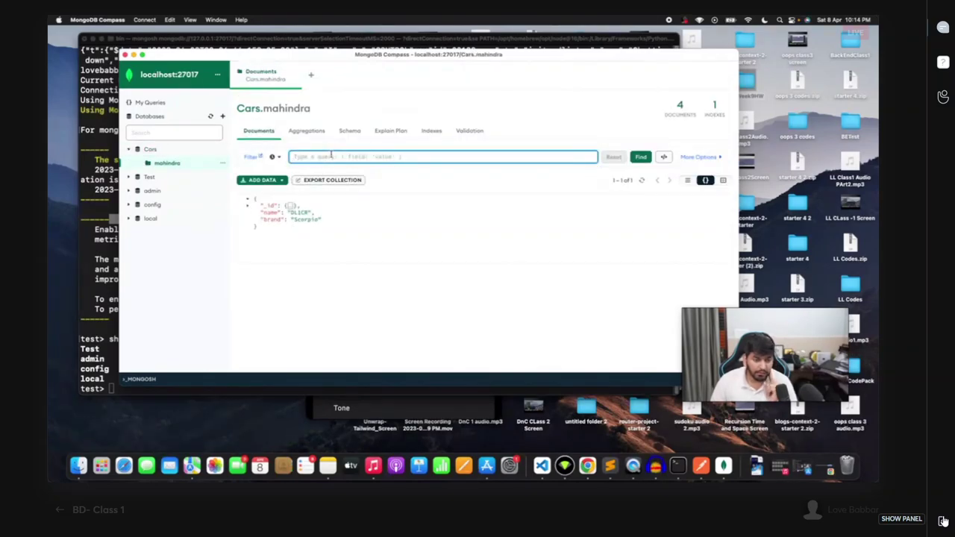
type("{}\"name\"")
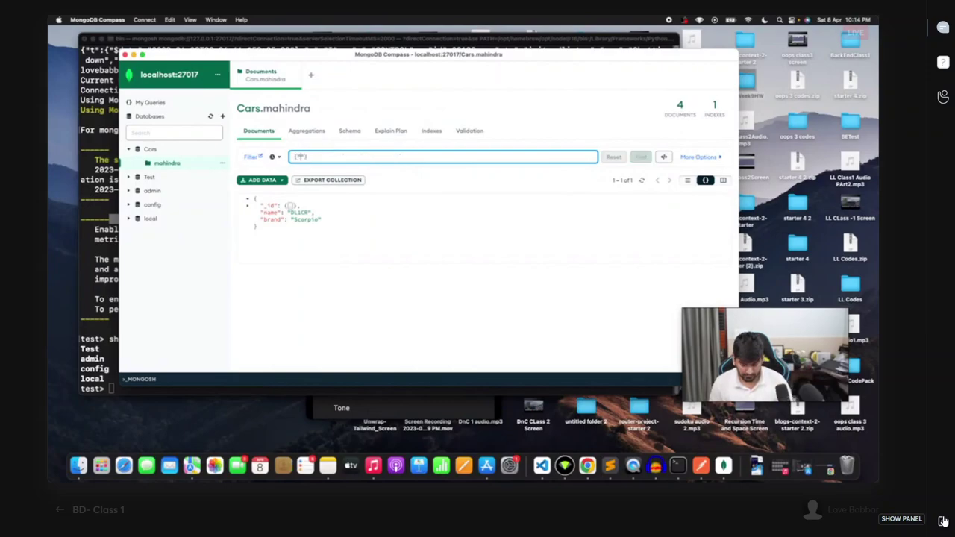
type(":\"DL")
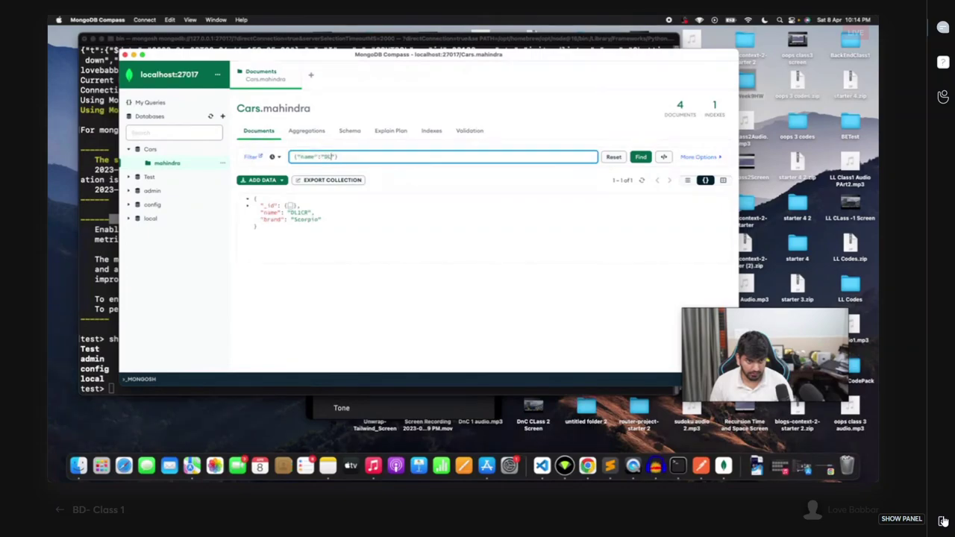
type("1CR")
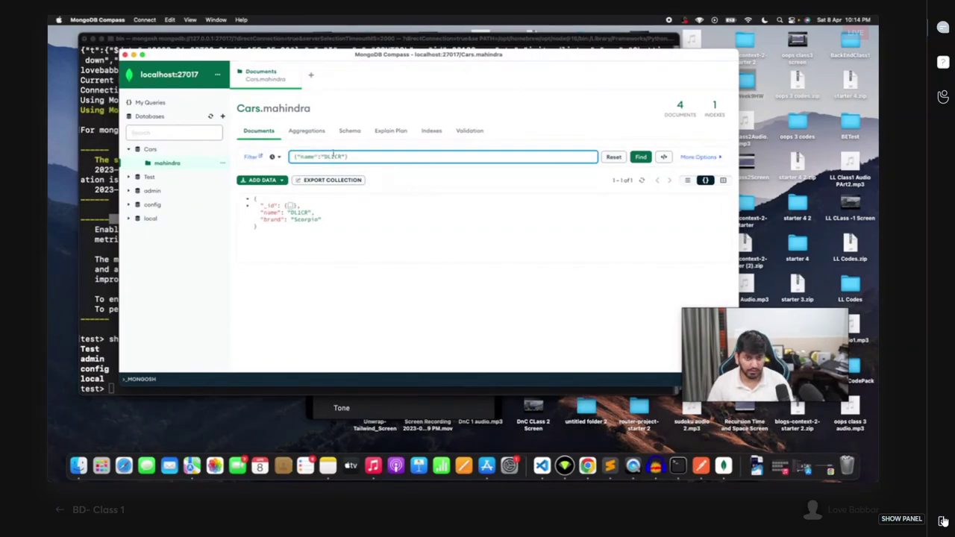
left_click(640, 157)
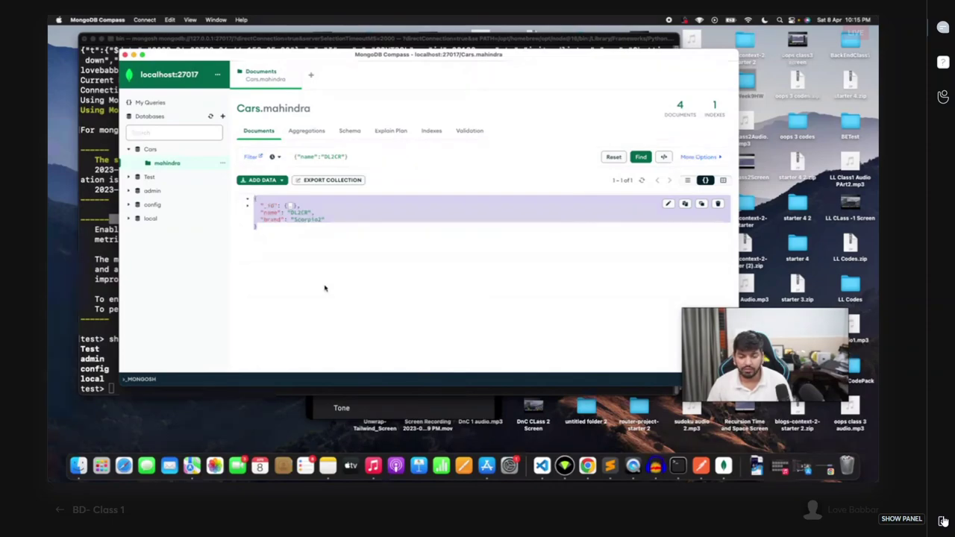
Highlight the returned document and its filter query, and reset the filter.
key("super+a")
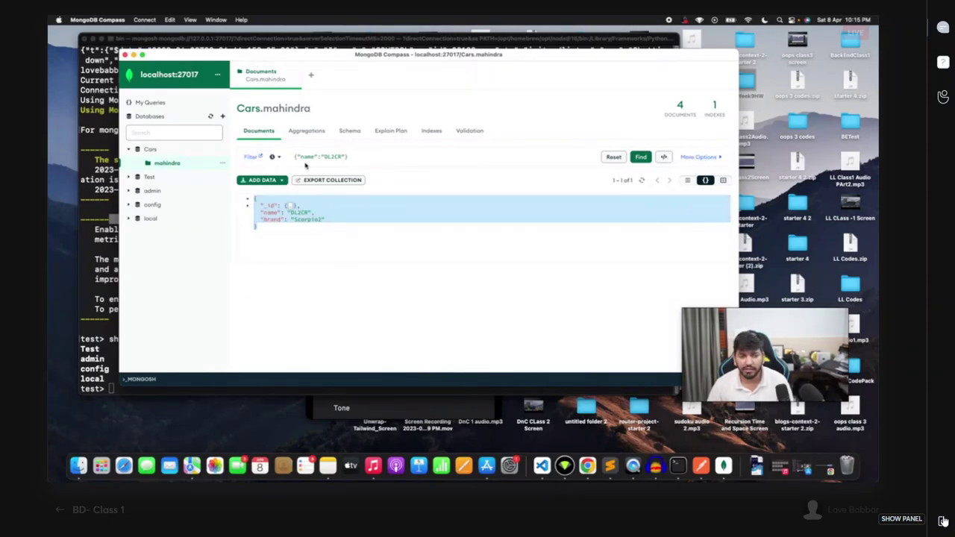
left_click_drag(292, 157, 373, 158)
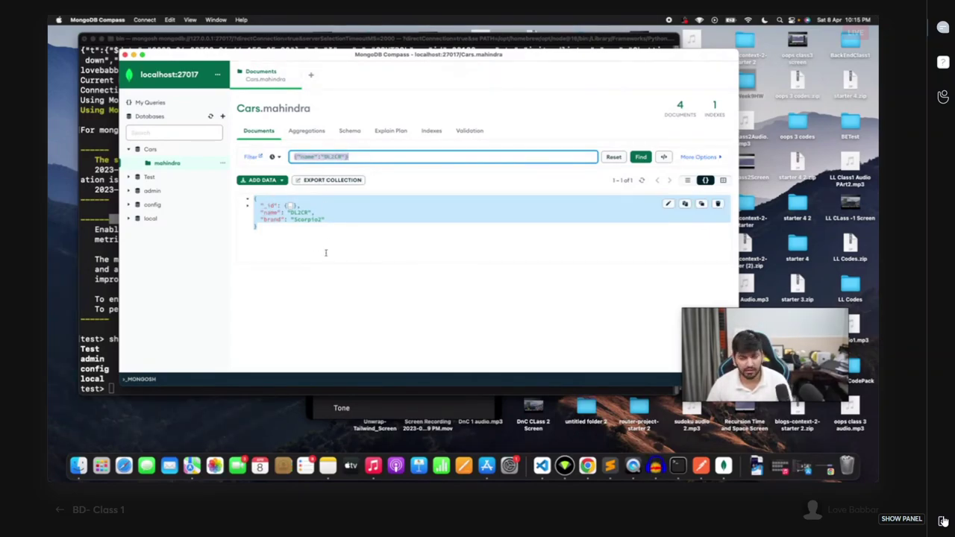
left_click(331, 192)
left_click(292, 156)
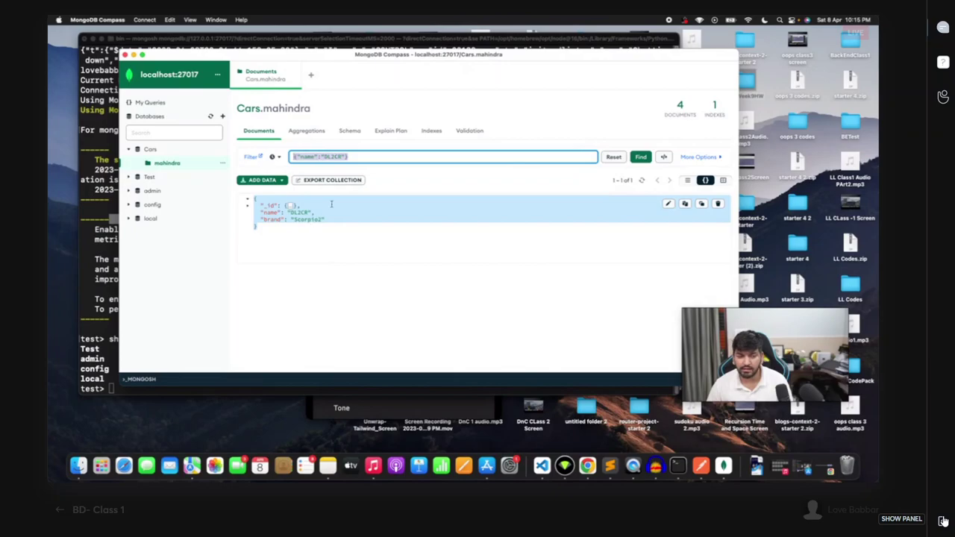
left_click(612, 157)
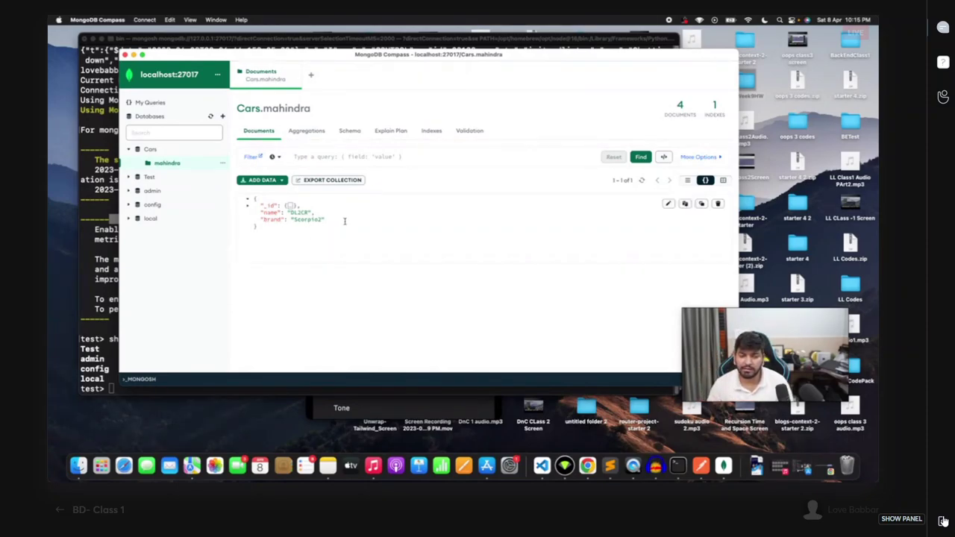
Add an extra digit after the 2 in the DL2CR document's name, replace the document, and delete it from the collection.
left_click(668, 203)
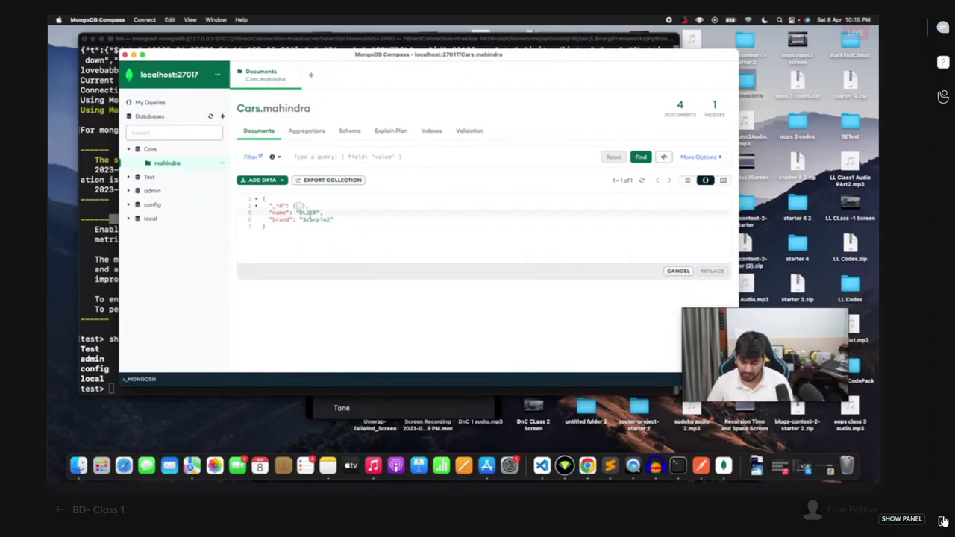
left_click(705, 271)
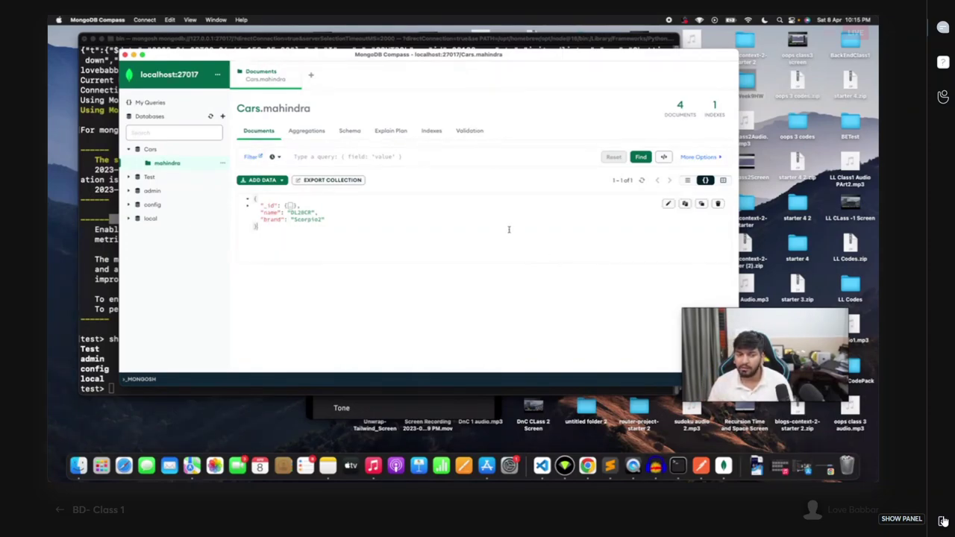
left_click(718, 203)
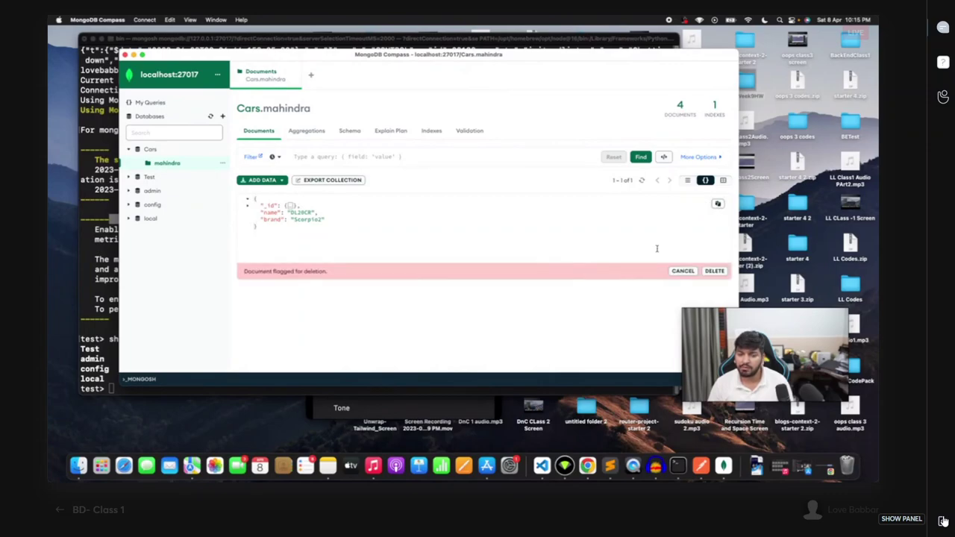
left_click(715, 274)
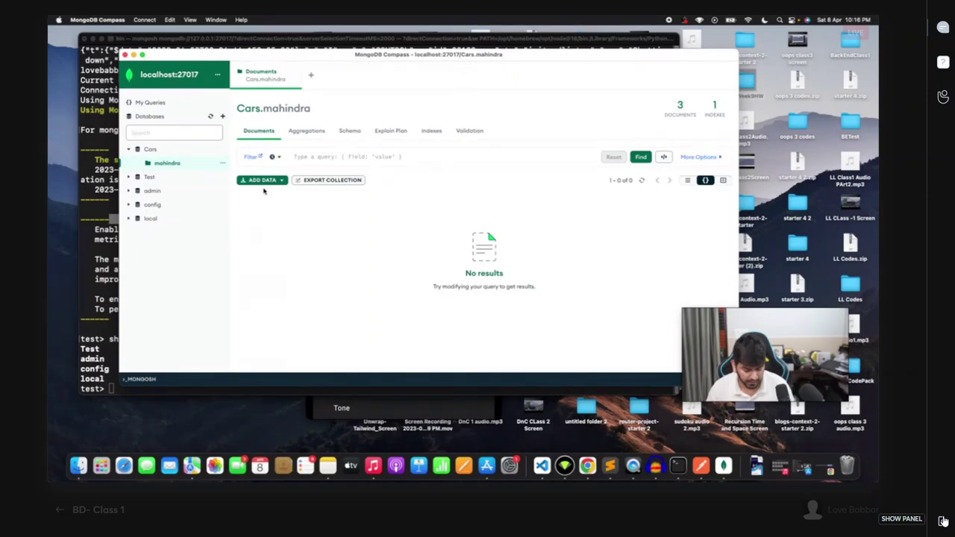
Switch from MongoDB Compass through the Postman and Google Chrome desktops to the whiteboard.
key("ctrl+Up")
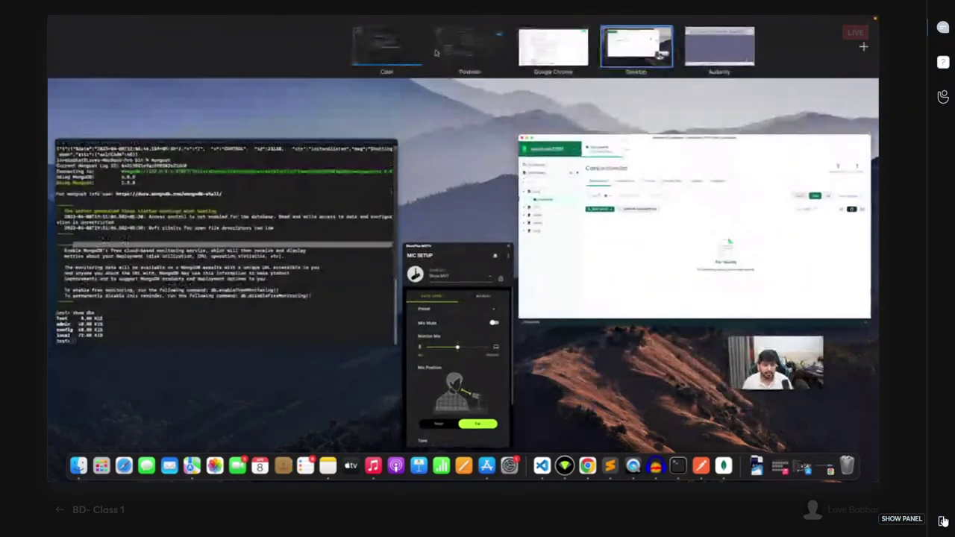
left_click(452, 43)
key("ctrl+Up")
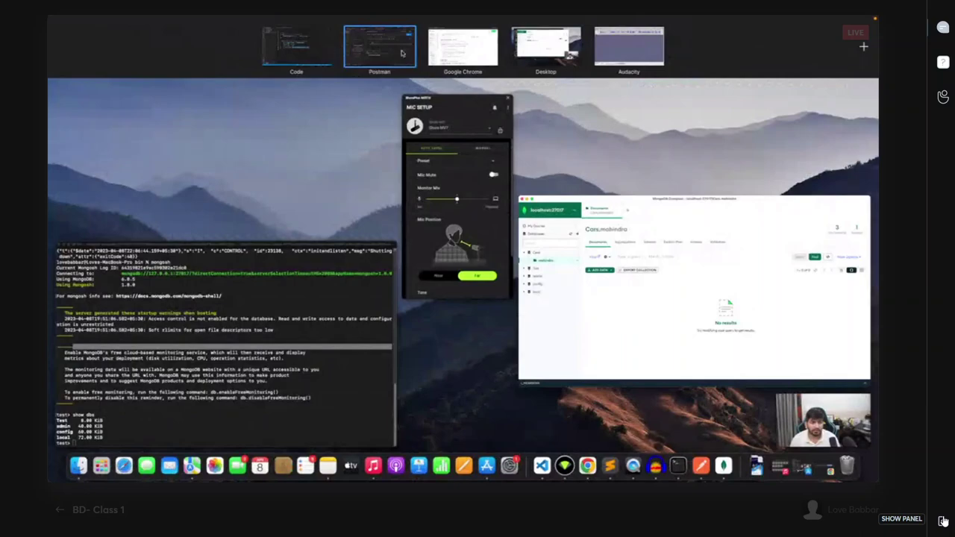
left_click(461, 53)
key("super+3")
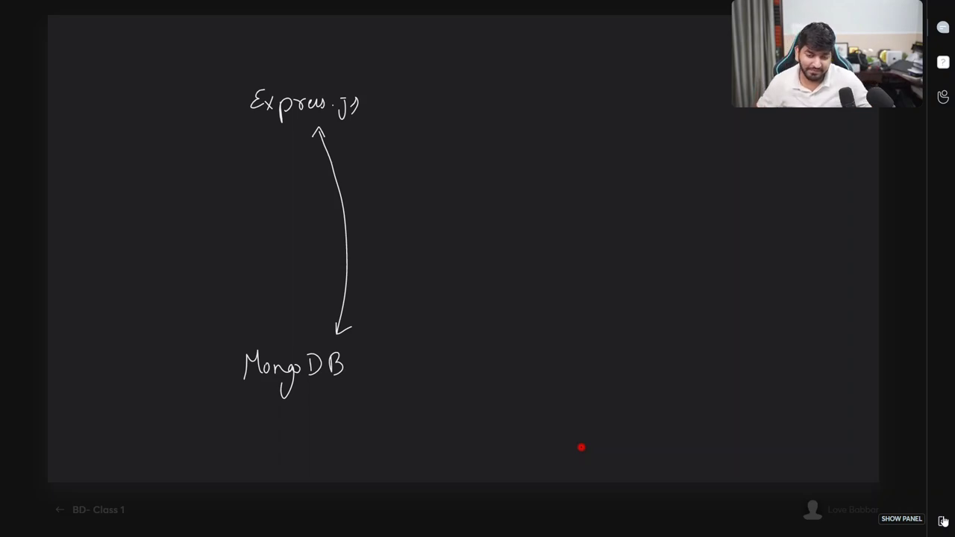
Circle Express.js and MongoDB, and write "server" above "dB" beside them, joined by a vertical double-headed arrow.
mouse_move(316, 133)
left_mouse_down()
mouse_move(356, 58)
mouse_move(313, 132)
left_mouse_up()
mouse_move(313, 422)
left_mouse_down()
mouse_move(305, 422)
mouse_move(359, 333)
mouse_move(299, 438)
left_mouse_up()
left_click_drag(448, 101, 508, 92)
mouse_move(446, 387)
left_mouse_down()
mouse_move(462, 382)
mouse_move(454, 393)
mouse_move(464, 371)
left_mouse_up()
left_click_drag(464, 134, 465, 327)
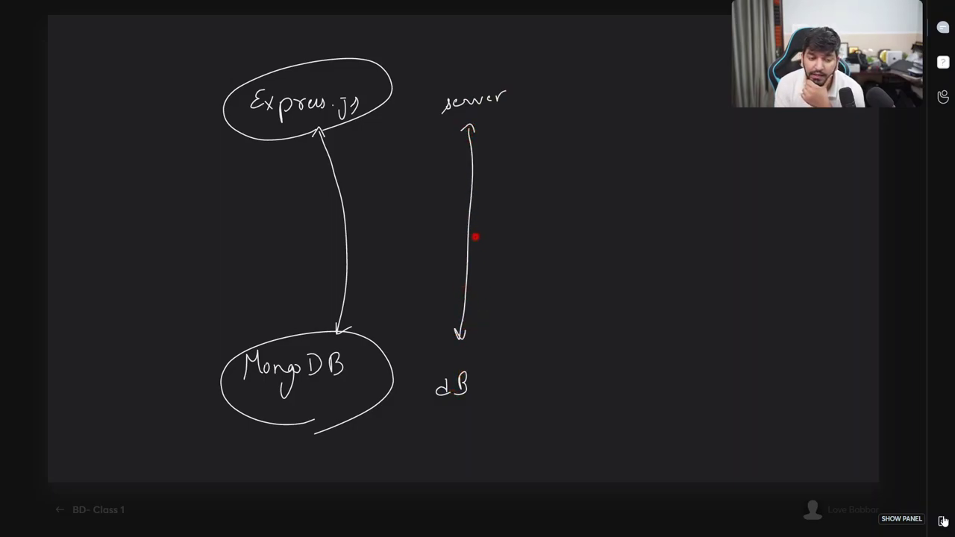
Write and circle "mongoose" beside the server–dB arrow, and draw an arrow from it to a circled "ODM".
mouse_move(484, 239)
left_mouse_down()
mouse_move(519, 240)
mouse_move(559, 224)
mouse_move(599, 230)
mouse_move(512, 255)
left_mouse_up()
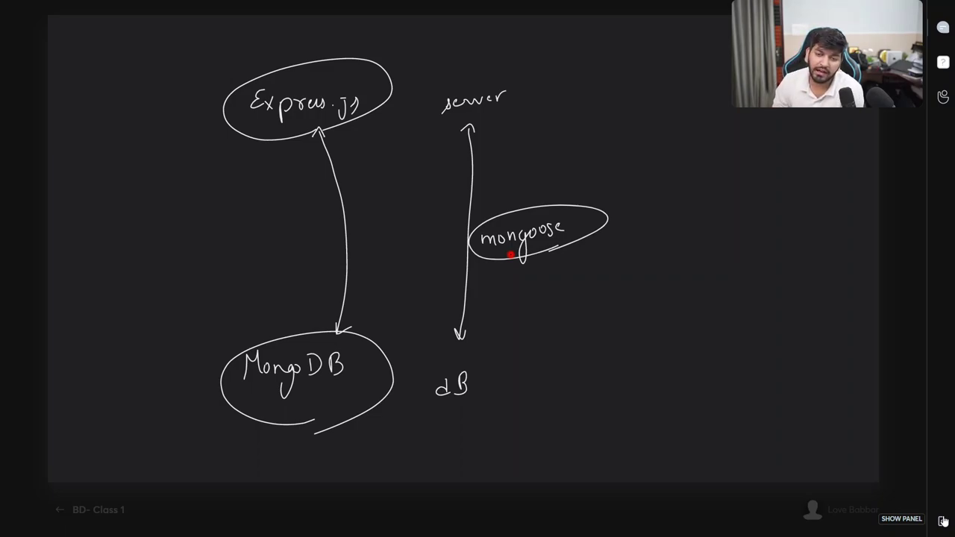
mouse_move(539, 203)
left_mouse_down()
mouse_move(613, 156)
mouse_move(608, 165)
left_mouse_up()
left_click_drag(642, 137, 656, 152)
mouse_move(657, 136)
left_mouse_down()
mouse_move(657, 151)
mouse_move(682, 145)
mouse_move(704, 153)
left_mouse_up()
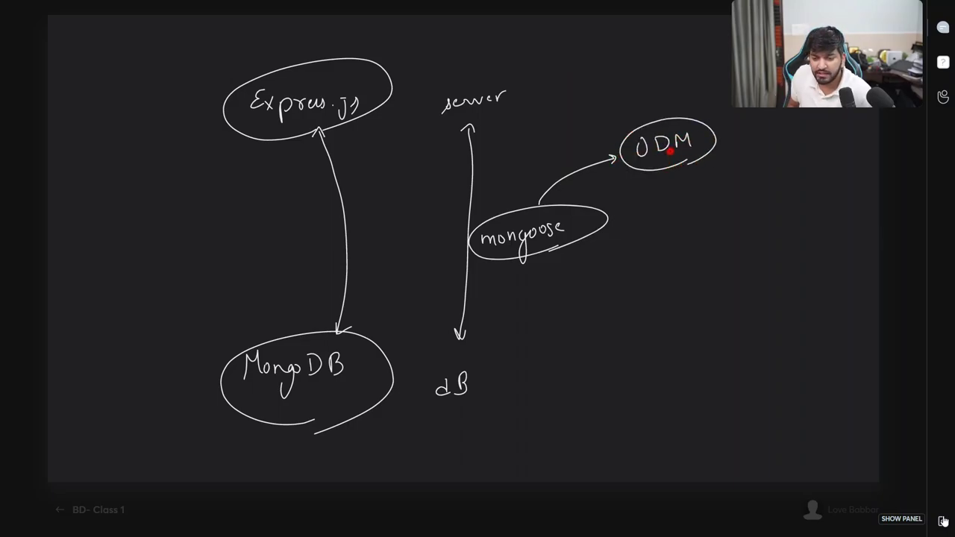